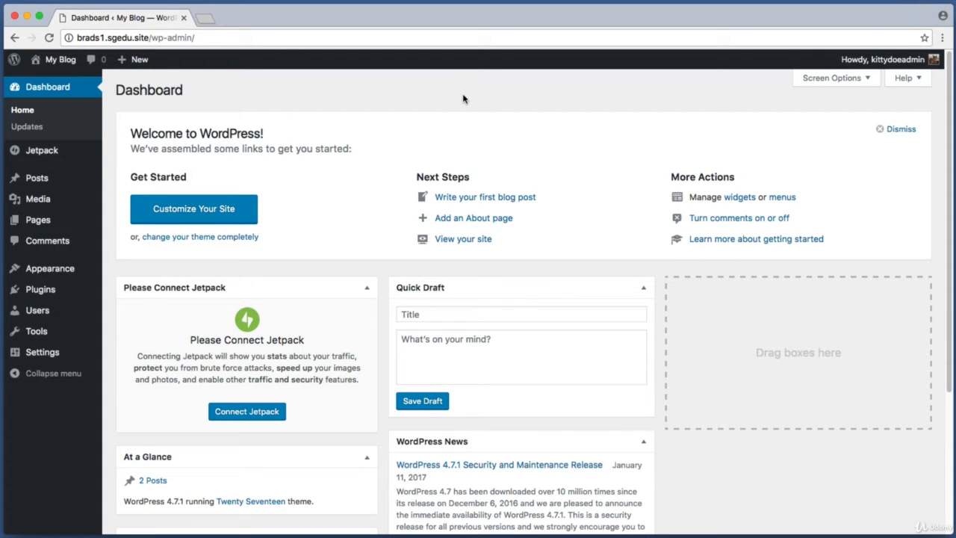
{"action": "left_click", "coordinate": [160, 36]}
{"action": "left_click", "coordinate": [407, 105]}
{"action": "left_click_drag", "start_coordinate": [416, 107], "coordinate": [214, 108]}
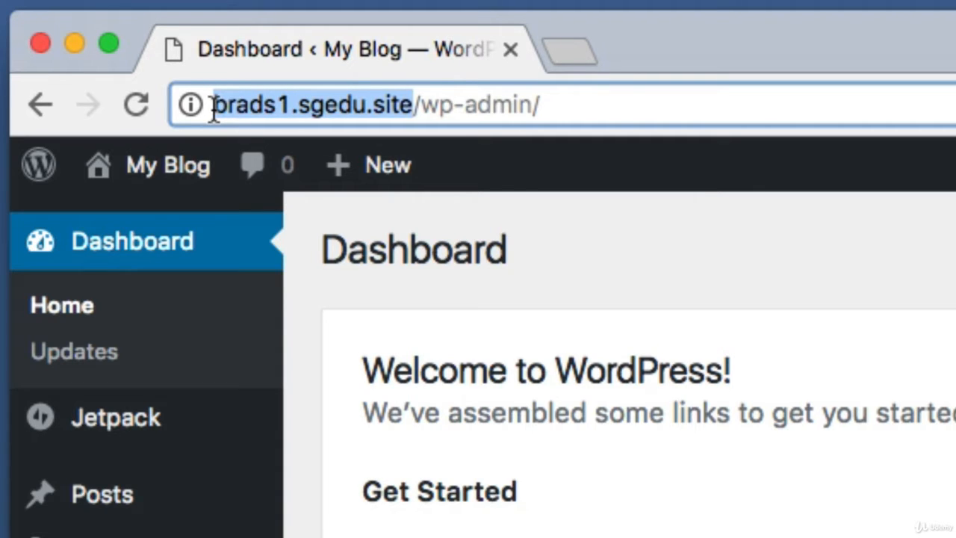
{"action": "left_click", "coordinate": [412, 111]}
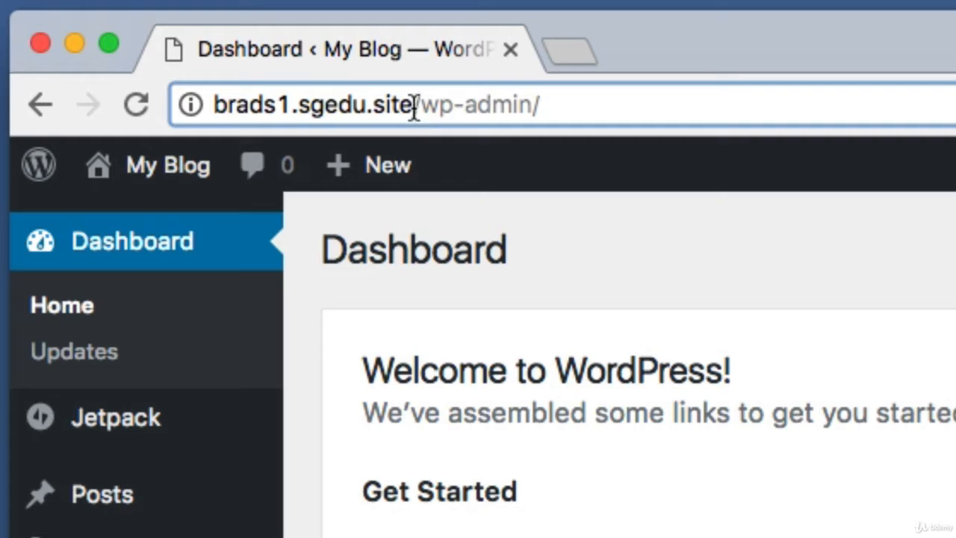
{"action": "left_click_drag", "start_coordinate": [413, 108], "coordinate": [421, 112]}
{"action": "mouse_move", "coordinate": [541, 106]}
{"action": "left_mouse_down"}
{"action": "mouse_move", "coordinate": [411, 102]}
{"action": "mouse_move", "coordinate": [547, 116]}
{"action": "left_mouse_up"}
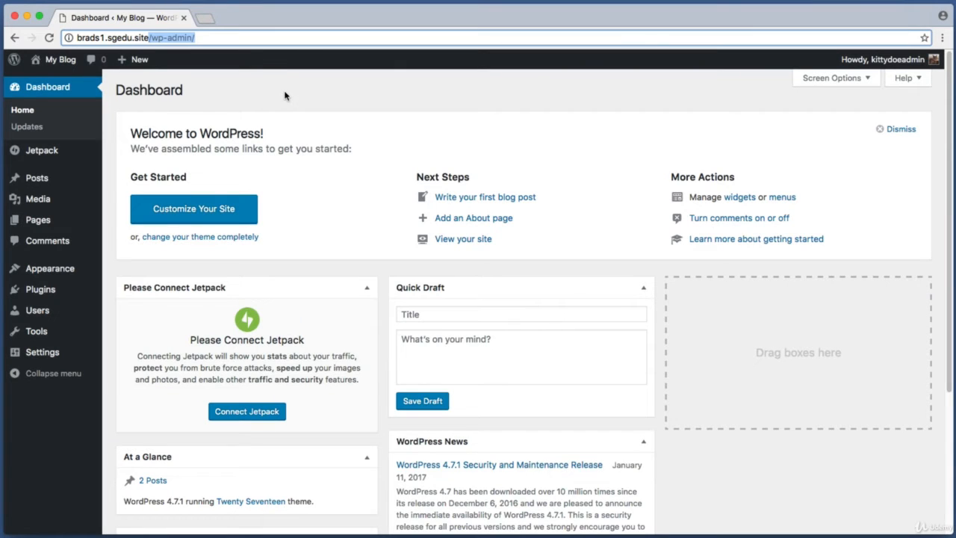
{"action": "left_click", "coordinate": [284, 96]}
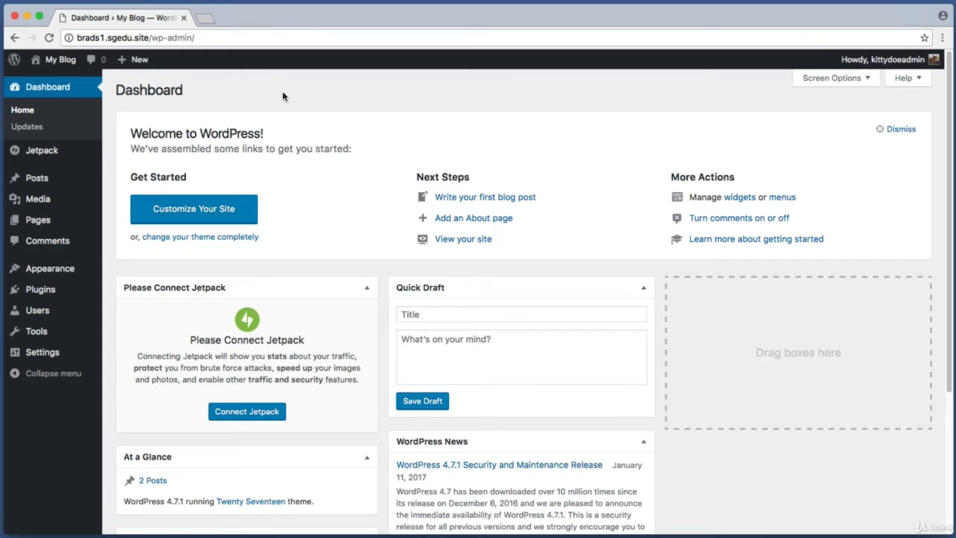
{"action": "key", "text": "super+shift+4"}
{"action": "left_click_drag", "start_coordinate": [1, 72], "coordinate": [102, 416]}
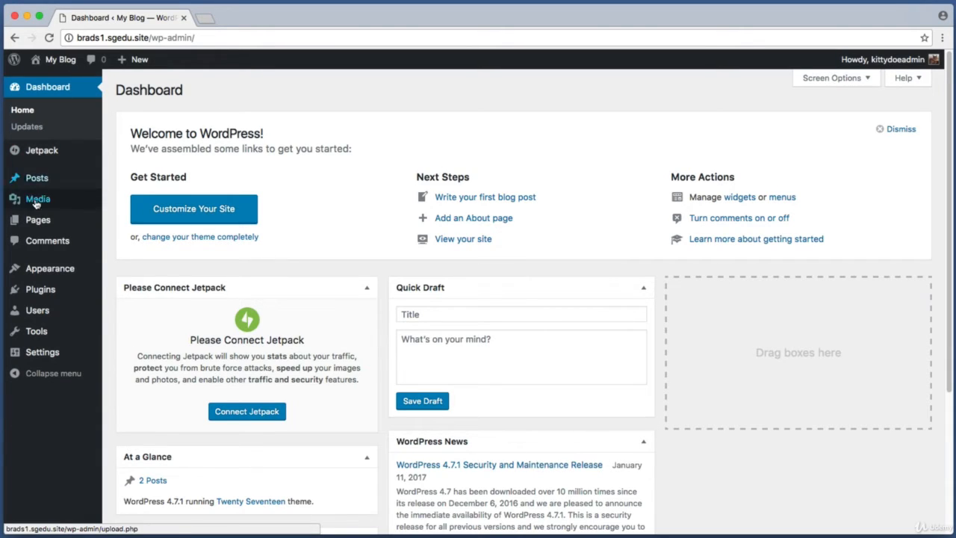
Create a new page and give it the title "About Us"
{"action": "mouse_move", "coordinate": [64, 224]}
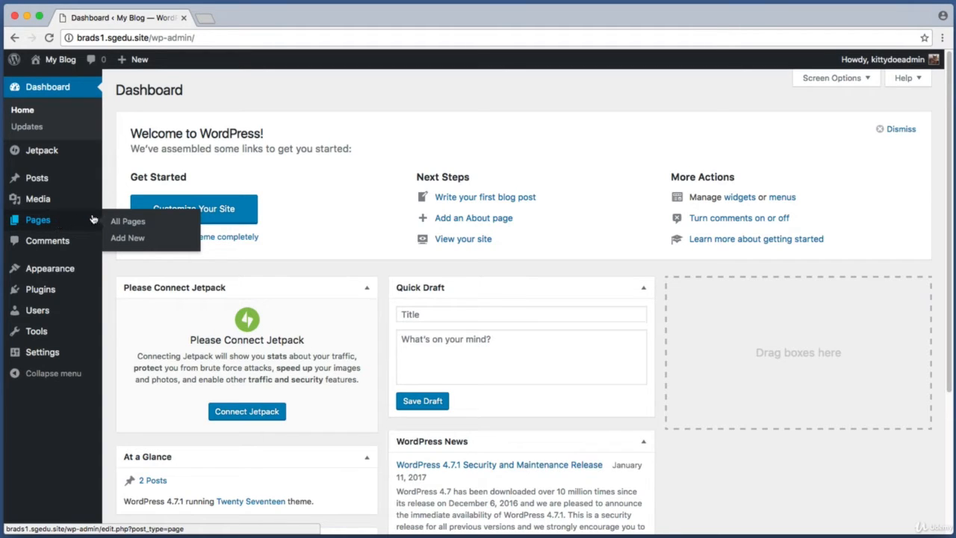
{"action": "left_click", "coordinate": [146, 240]}
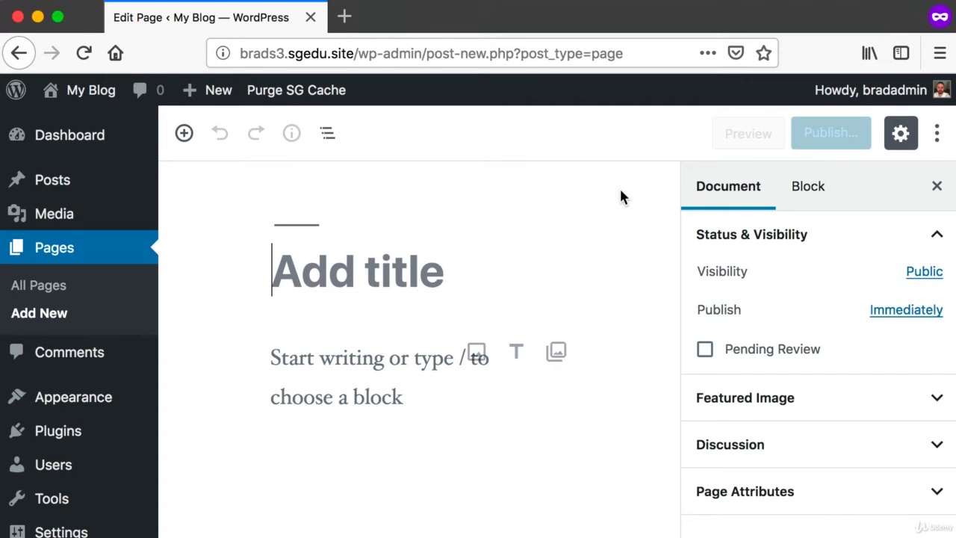
{"action": "key", "text": "super+shift+4"}
{"action": "left_click_drag", "start_coordinate": [278, 250], "coordinate": [552, 295]}
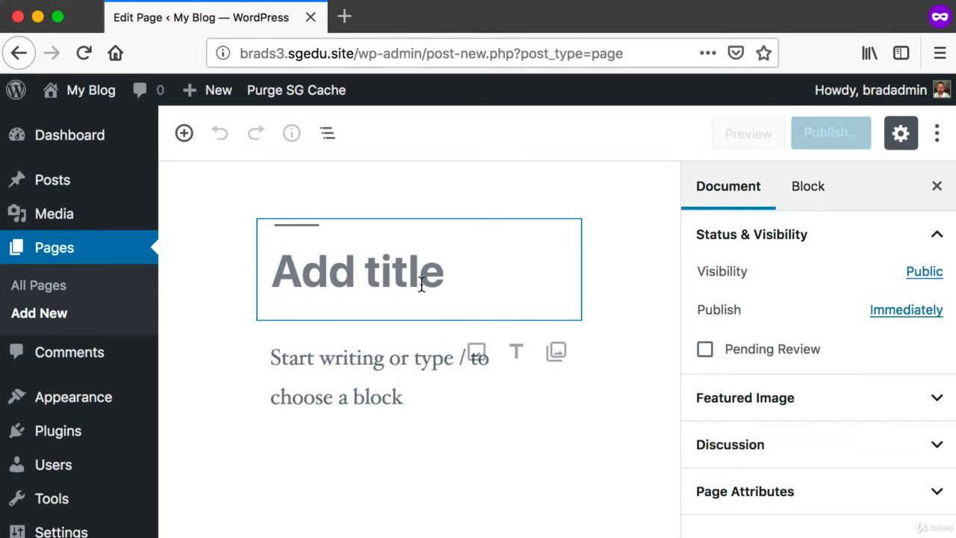
{"action": "type", "text": "About Us"}
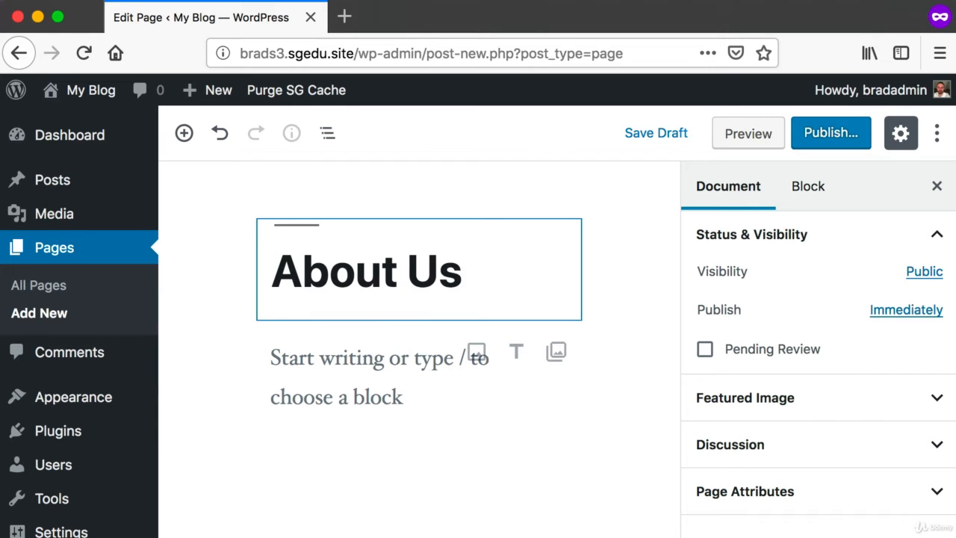
{"action": "left_click_drag", "start_coordinate": [439, 270], "coordinate": [273, 269]}
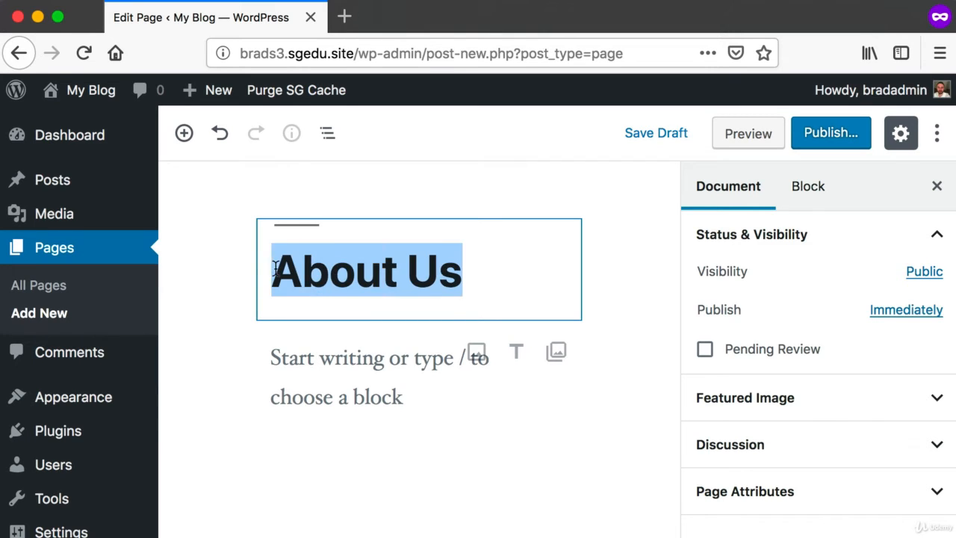
{"action": "left_click", "coordinate": [538, 267]}
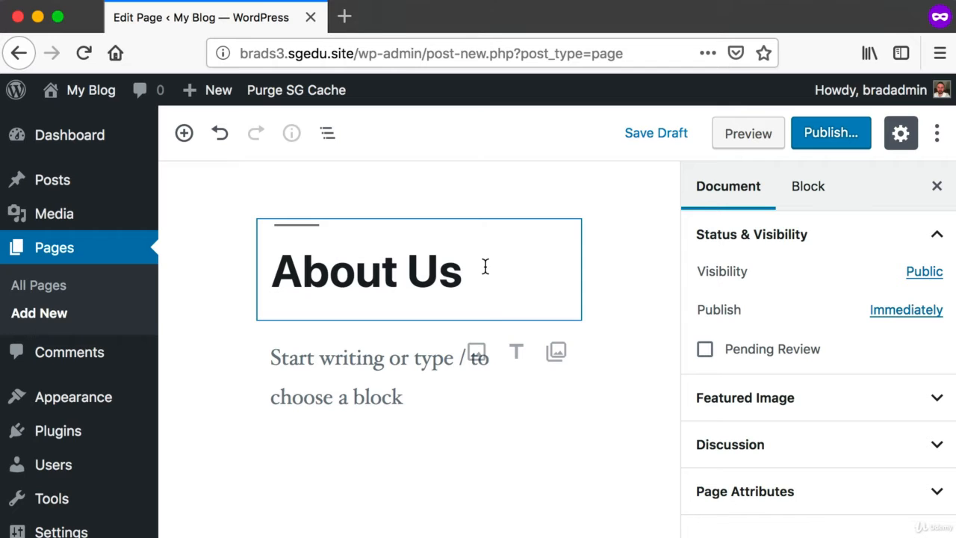
Write the page's body paragraph: This page will contain real "About Us" related content very soon
{"action": "key", "text": "super+shift+4"}
{"action": "left_click_drag", "start_coordinate": [220, 344], "coordinate": [549, 438]}
{"action": "left_click", "coordinate": [301, 356]}
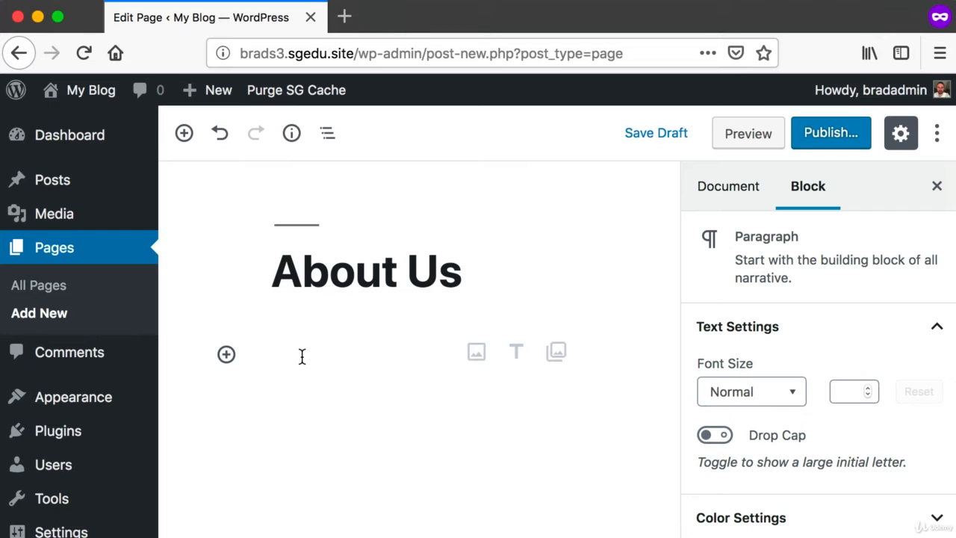
{"action": "type", "text": "This"}
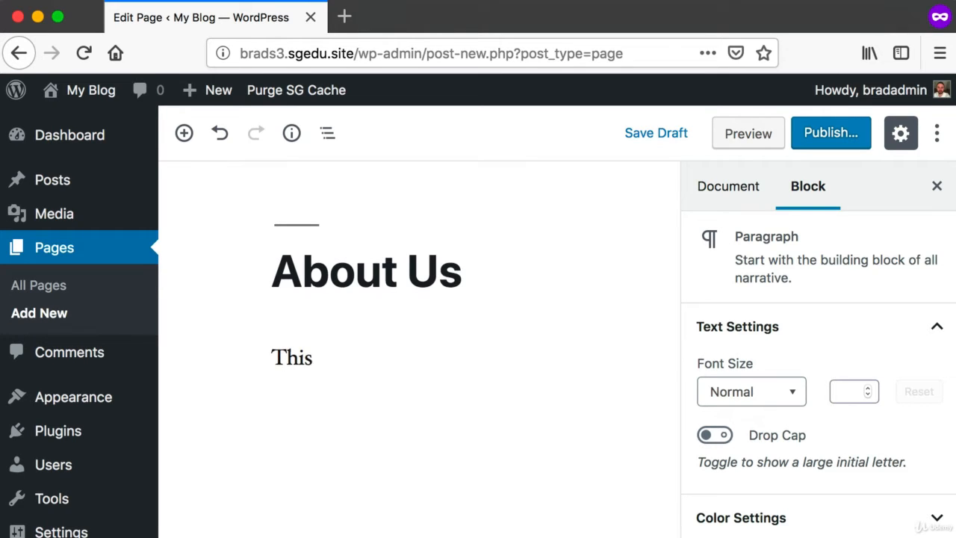
{"action": "type", "text": " page will contain "}
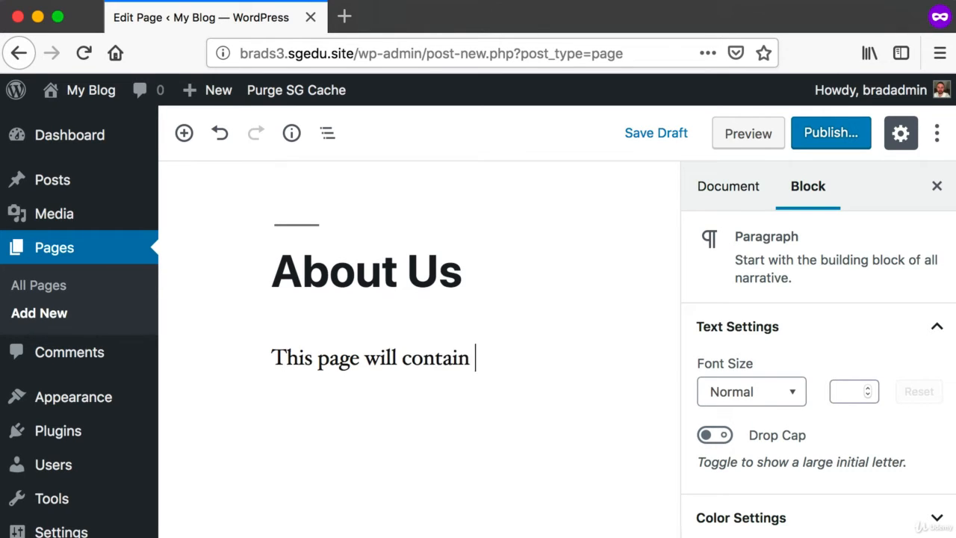
{"action": "type", "text": "real \"About Us\" related content"}
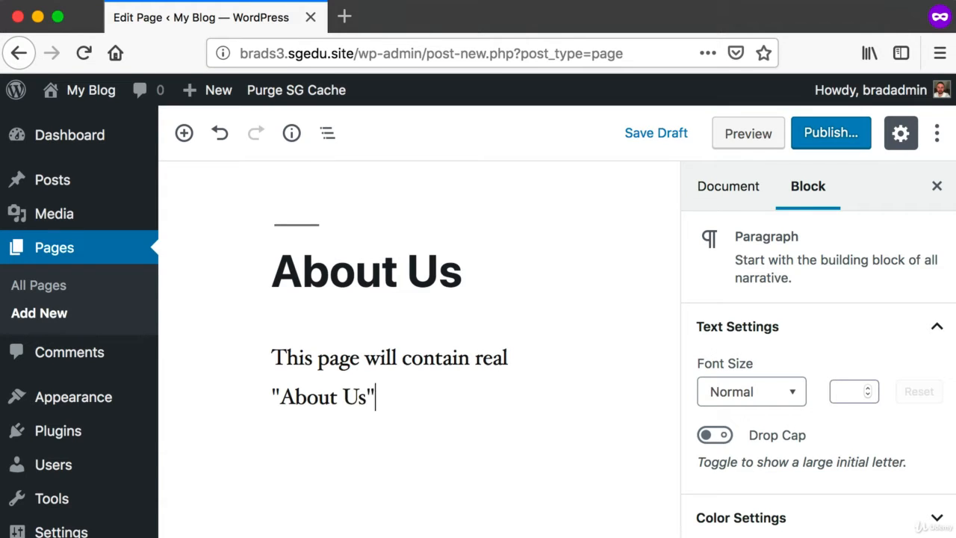
{"action": "type", "text": " very soon."}
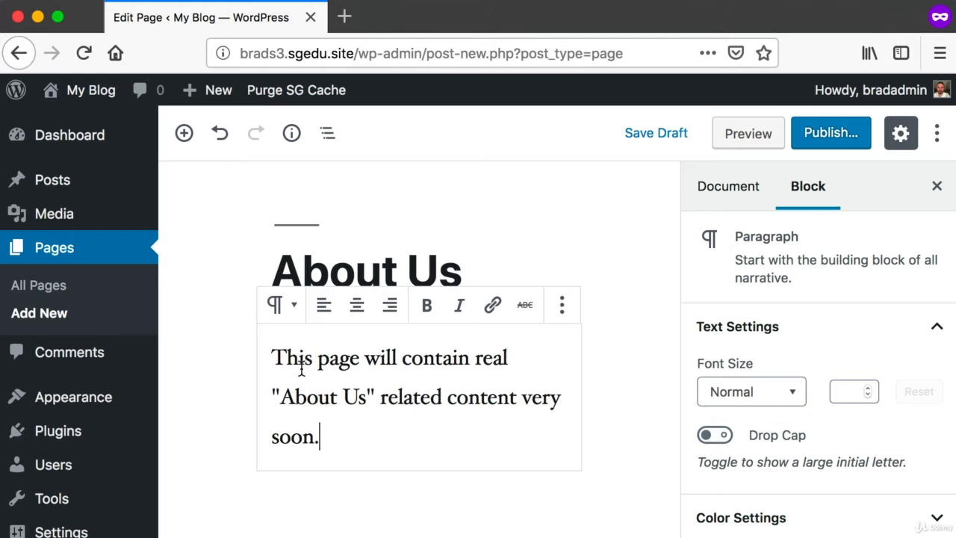
Publish the About Us page
{"action": "key", "text": "super+shift+4"}
{"action": "left_click_drag", "start_coordinate": [264, 338], "coordinate": [571, 454]}
{"action": "key", "text": "super+shift+4"}
{"action": "left_click_drag", "start_coordinate": [782, 103], "coordinate": [884, 200]}
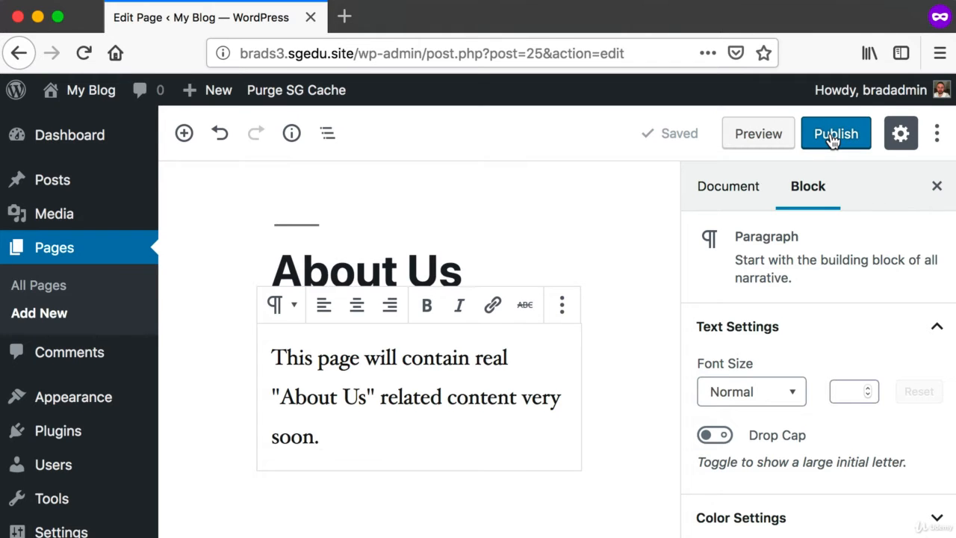
{"action": "left_click", "coordinate": [833, 141]}
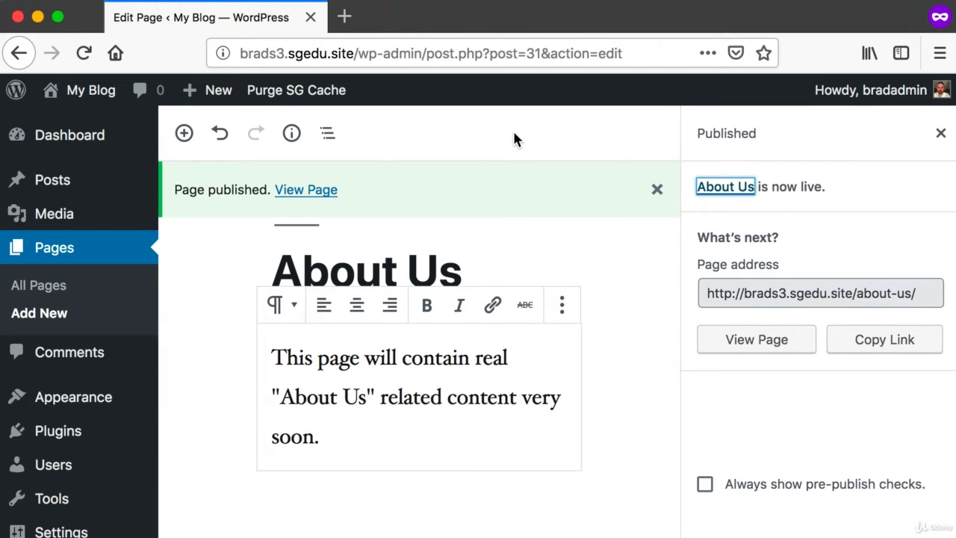
Visit the public home page of My Blog and look over its header and first post
{"action": "mouse_move", "coordinate": [86, 94]}
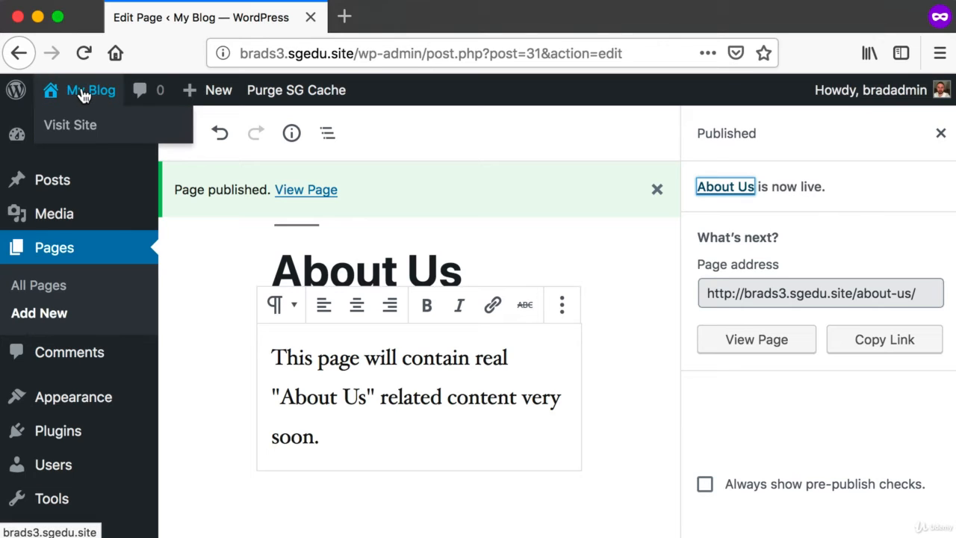
{"action": "key", "text": "super+shift+4"}
{"action": "left_click_drag", "start_coordinate": [37, 73], "coordinate": [70, 105]}
{"action": "left_click", "coordinate": [54, 98]}
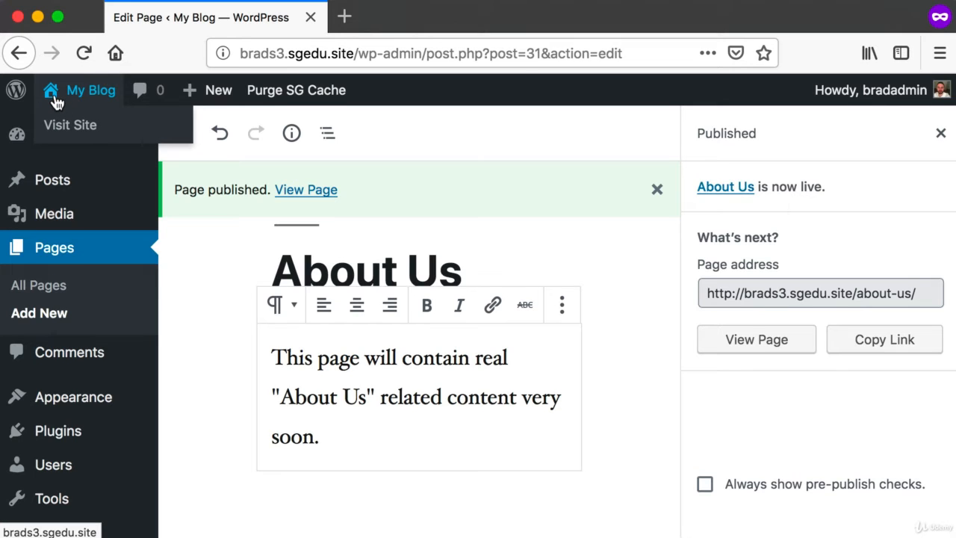
{"action": "left_click", "coordinate": [56, 102]}
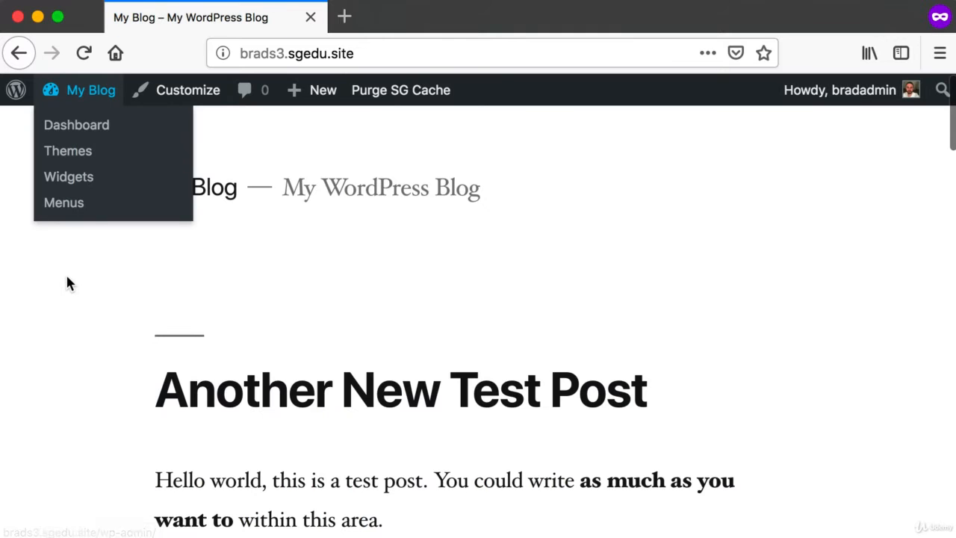
{"action": "scroll", "coordinate": [83, 270], "scroll_direction": "down", "scroll_amount": 1}
{"action": "scroll", "coordinate": [83, 273], "scroll_direction": "up", "scroll_amount": 1}
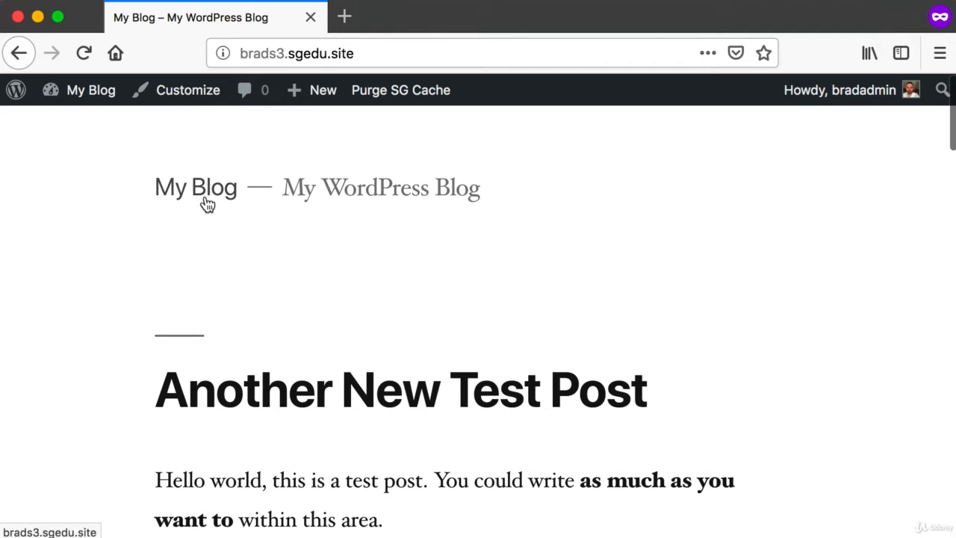
{"action": "key", "text": "super+shift+4"}
{"action": "left_click_drag", "start_coordinate": [144, 218], "coordinate": [662, 282]}
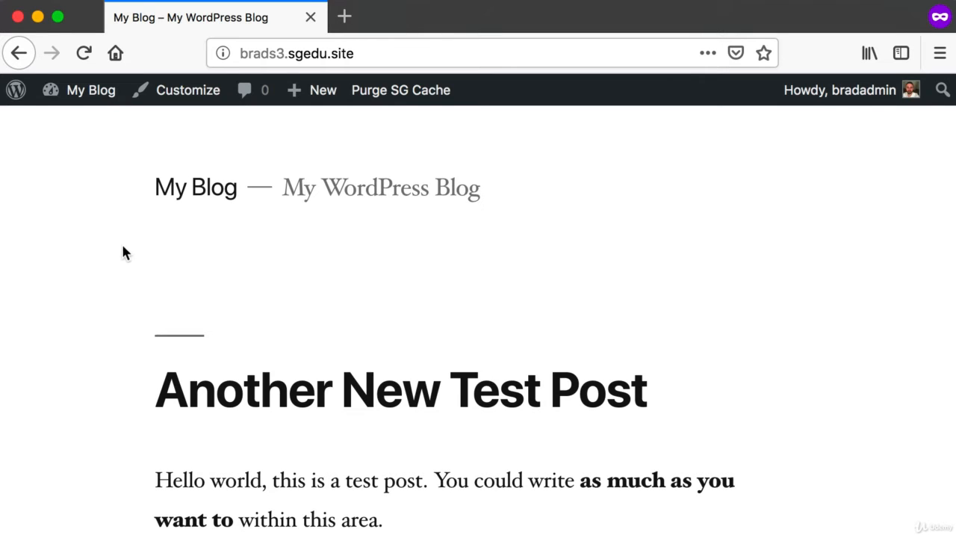
{"action": "key", "text": "super+shift+4"}
{"action": "left_click_drag", "start_coordinate": [152, 222], "coordinate": [722, 274]}
{"action": "key", "text": "super+shift+4"}
{"action": "left_click_drag", "start_coordinate": [156, 229], "coordinate": [380, 267]}
{"action": "key", "text": "Escape"}
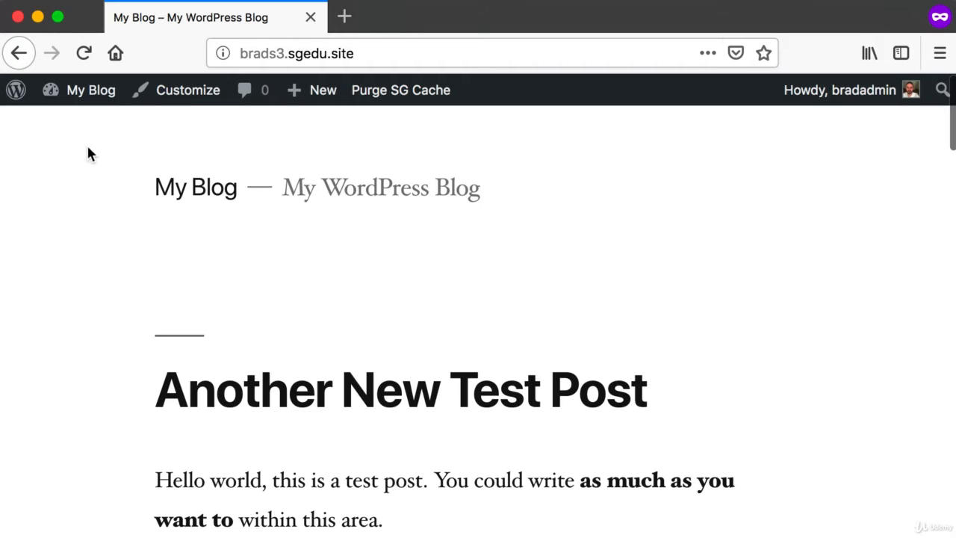
Return to the site's dashboard and create another new page titled "Contact Us"
{"action": "mouse_move", "coordinate": [74, 90]}
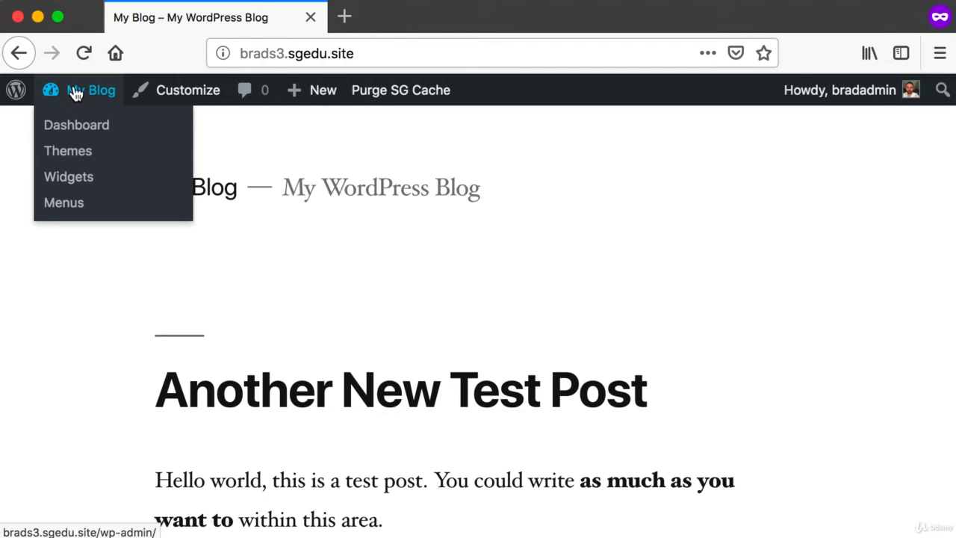
{"action": "left_click", "coordinate": [76, 90]}
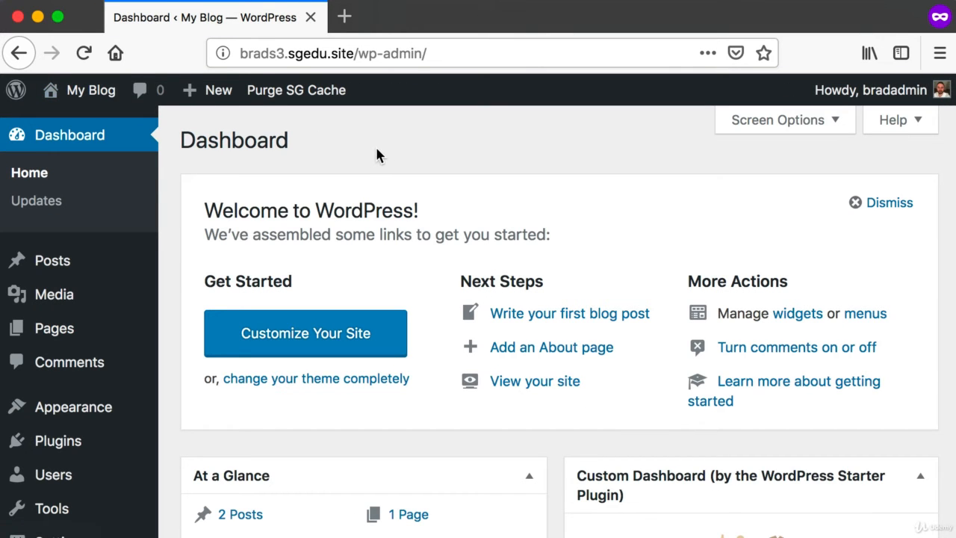
{"action": "mouse_move", "coordinate": [97, 321]}
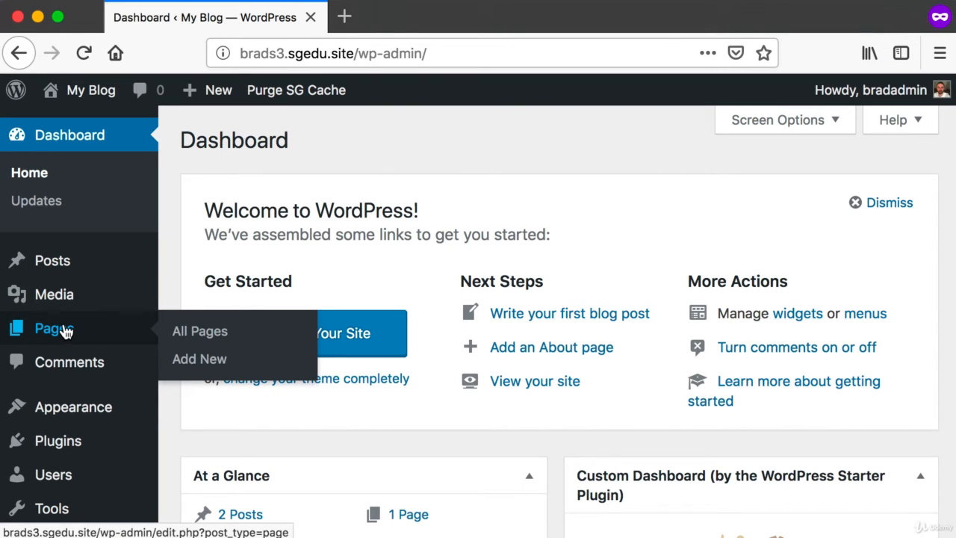
{"action": "left_click", "coordinate": [222, 361]}
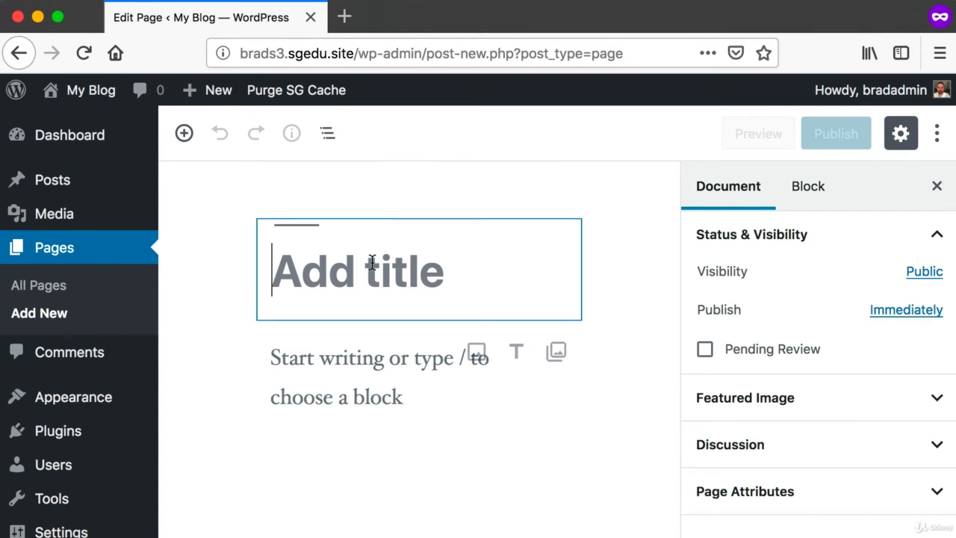
{"action": "type", "text": "Contact Us"}
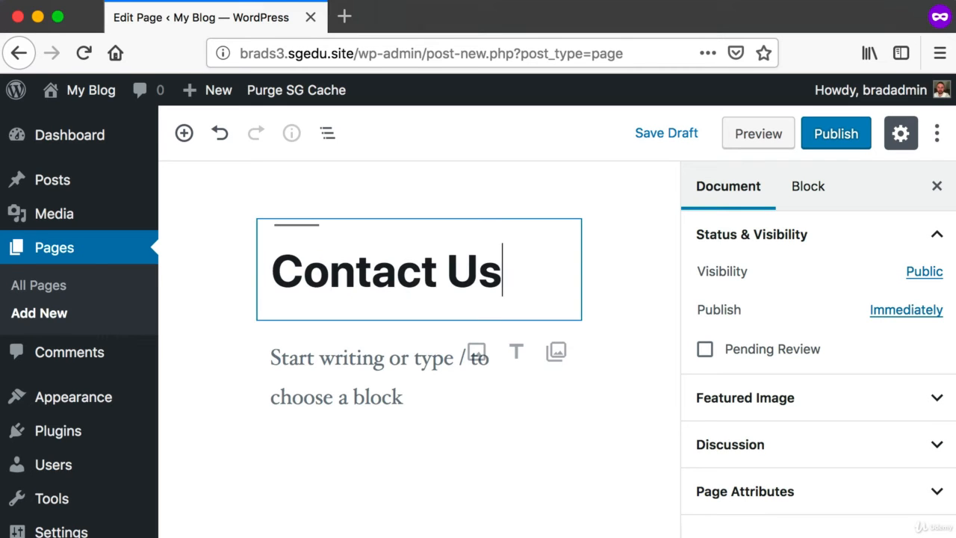
Write the Contact Us page's body paragraph: This page will contain real "Contact Us" related content very soon
{"action": "left_click", "coordinate": [348, 360]}
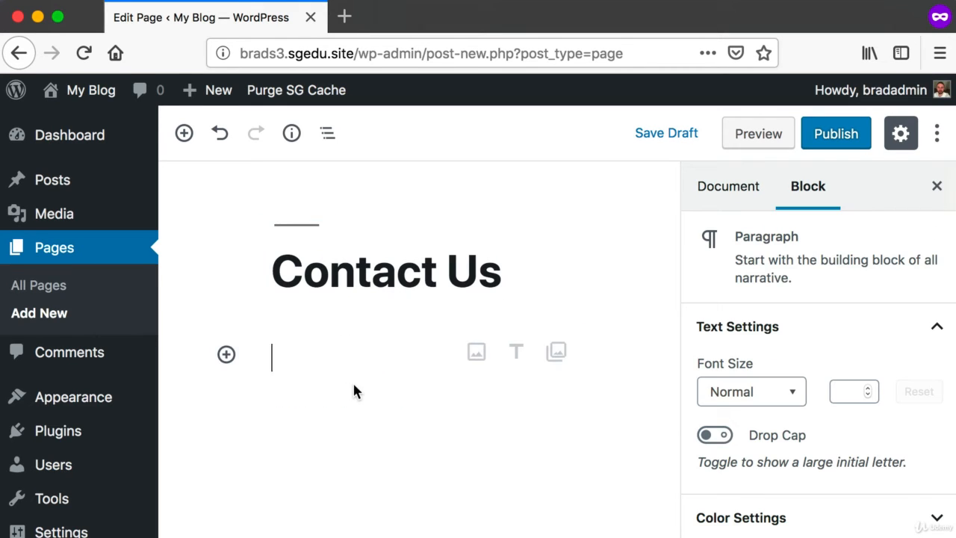
{"action": "type", "text": "This page"}
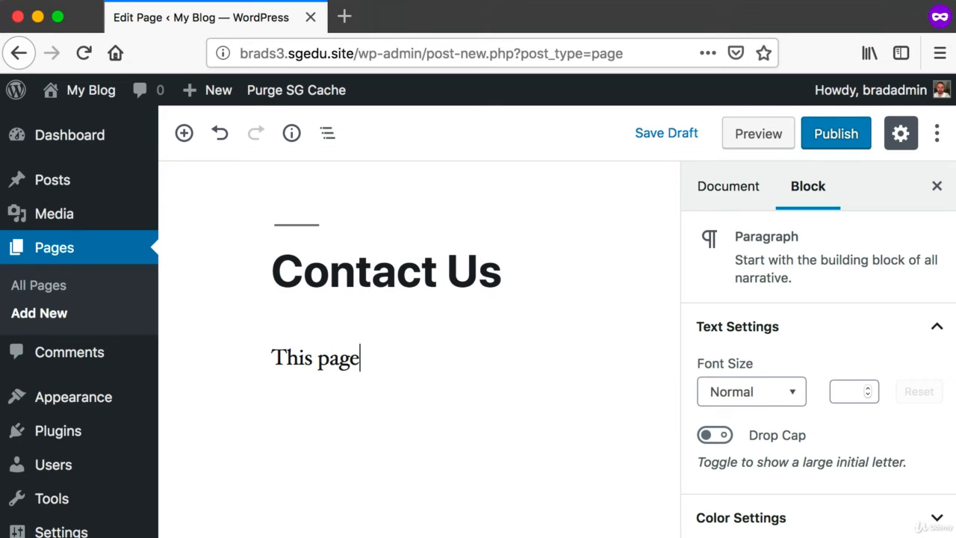
{"action": "type", "text": " will c"}
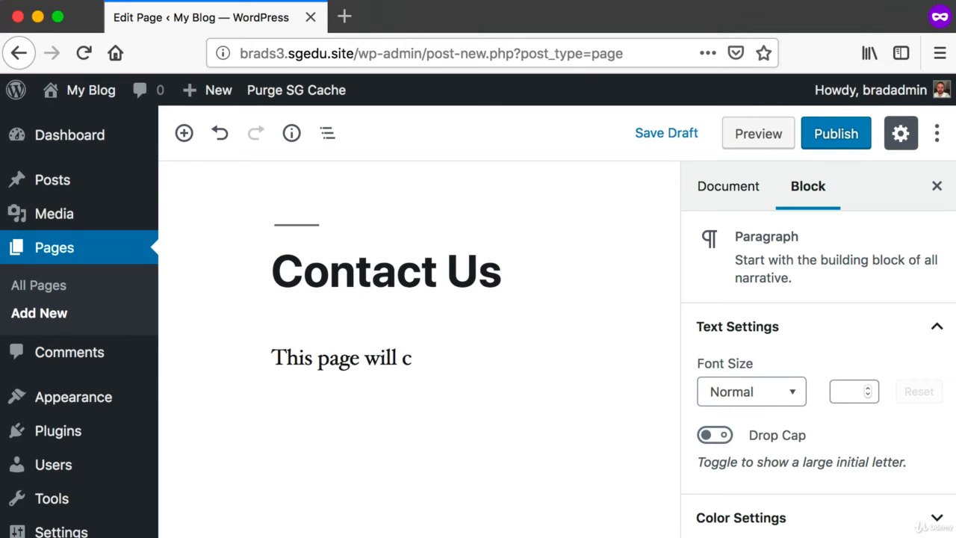
{"action": "type", "text": "ontain real \"Contact Us"}
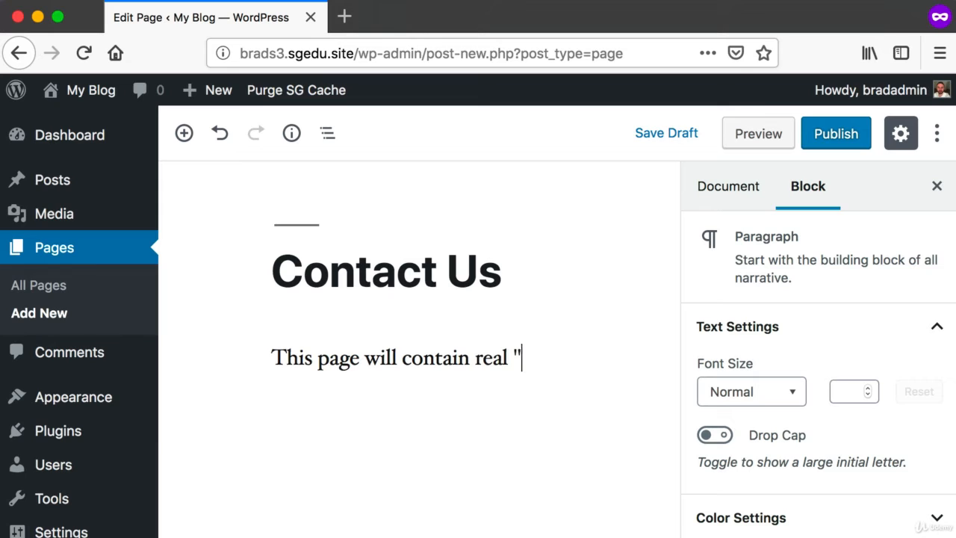
{"action": "type", "text": "\" rel"}
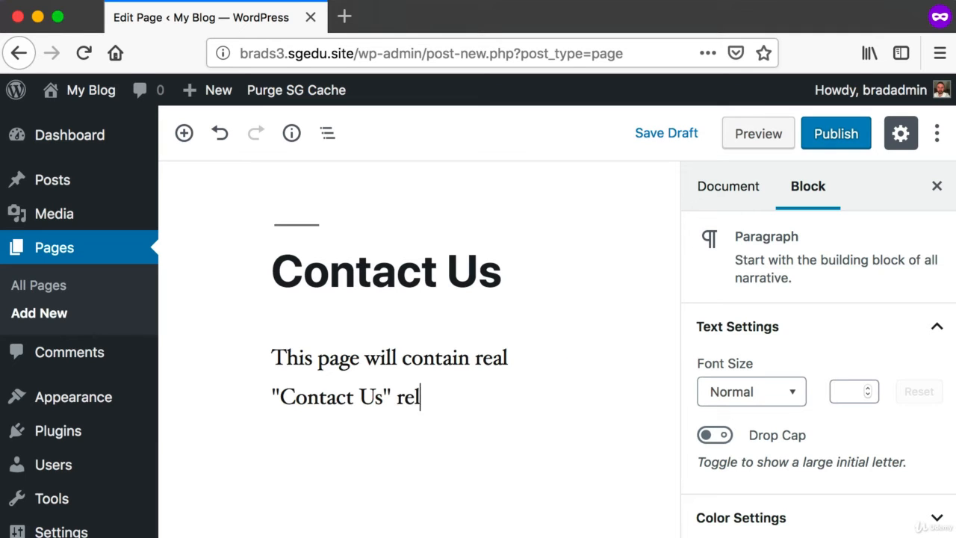
{"action": "type", "text": "ated content very soon."}
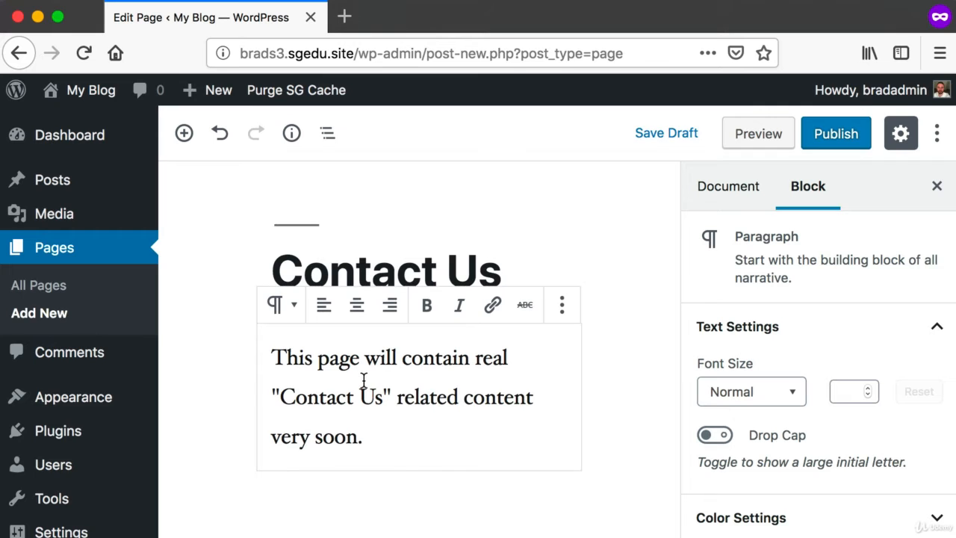
Publish the Contact Us page
{"action": "key", "text": "super+shift+4"}
{"action": "left_click_drag", "start_coordinate": [797, 87], "coordinate": [874, 170]}
{"action": "left_click", "coordinate": [846, 132]}
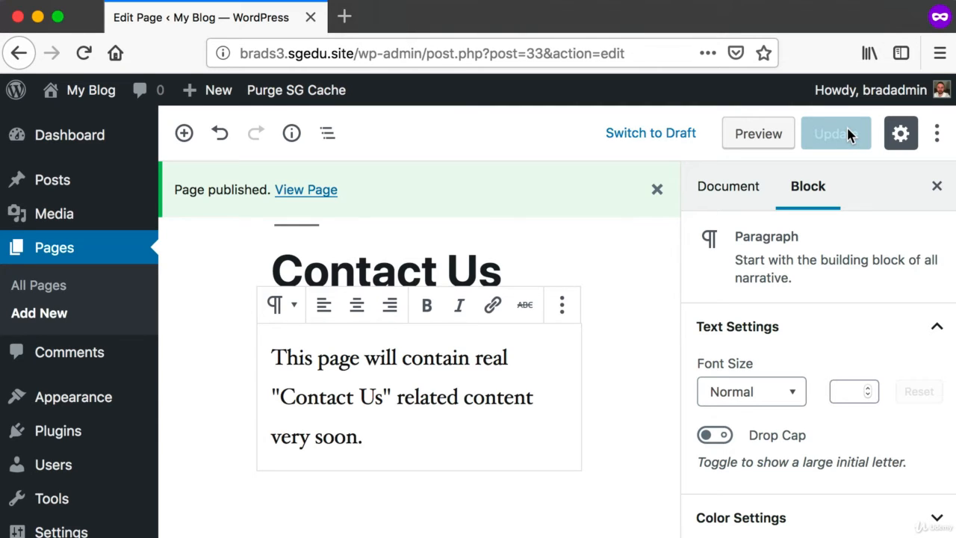
Visit the blog's public home page and check the area under the site title for page links
{"action": "left_click", "coordinate": [86, 96]}
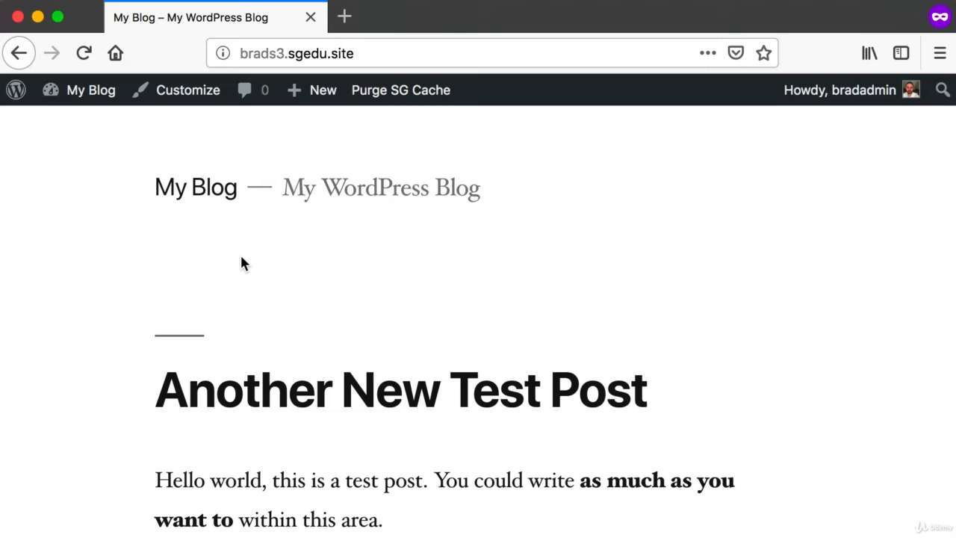
{"action": "key", "text": "super+shift+4"}
{"action": "left_click_drag", "start_coordinate": [123, 208], "coordinate": [737, 262]}
Return to the dashboard, open the navigation menu editor and create a menu named "Main Menu"
{"action": "mouse_move", "coordinate": [89, 93]}
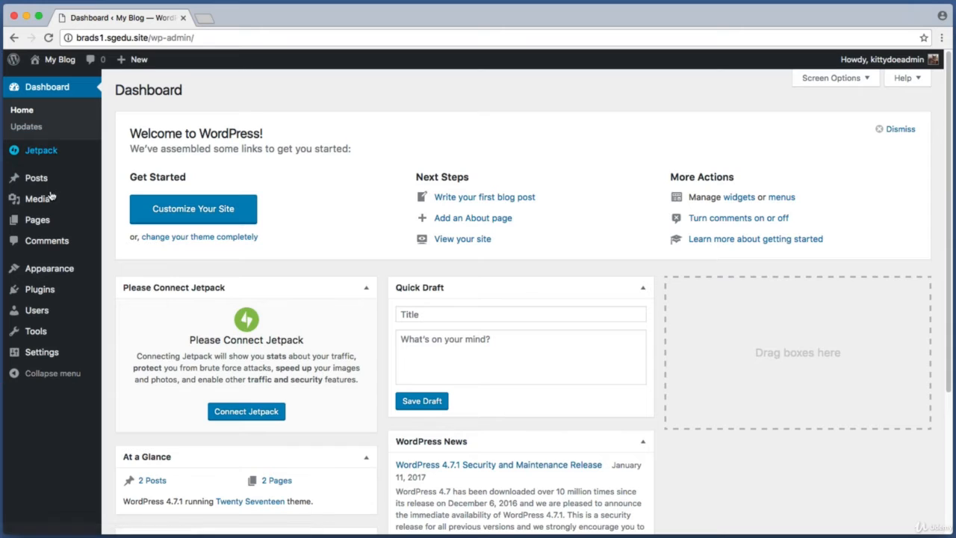
{"action": "mouse_move", "coordinate": [45, 273]}
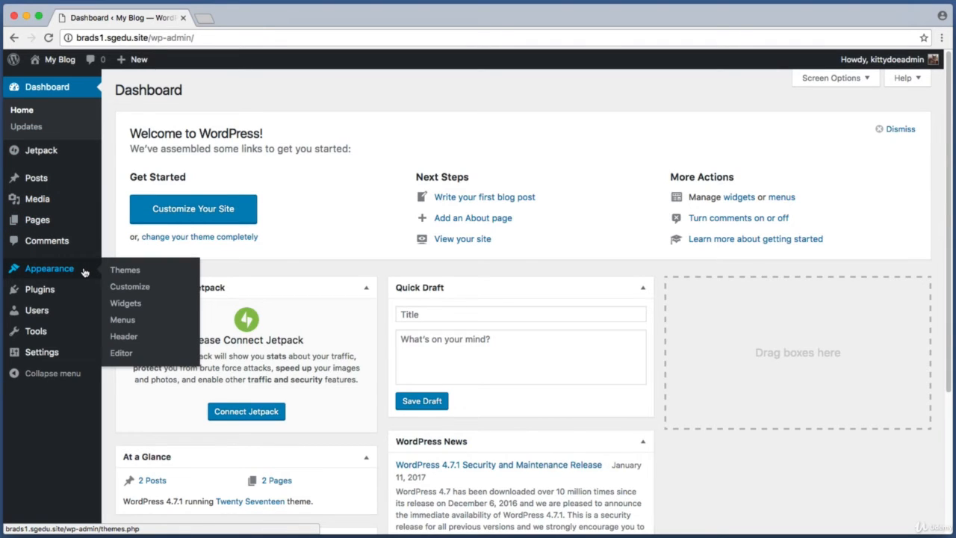
{"action": "left_click", "coordinate": [123, 320]}
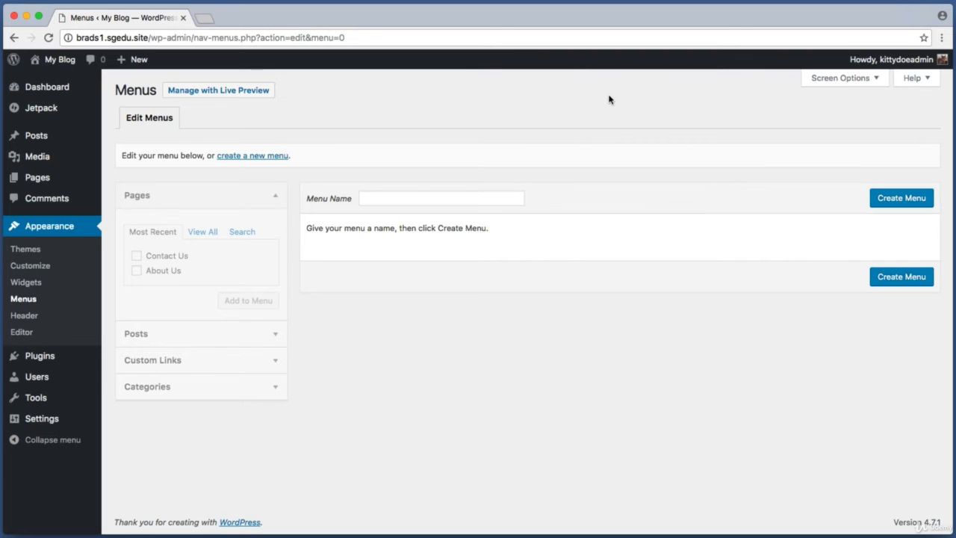
{"action": "key", "text": "super+shift+4"}
{"action": "left_click_drag", "start_coordinate": [350, 184], "coordinate": [535, 211]}
{"action": "left_click", "coordinate": [446, 195]}
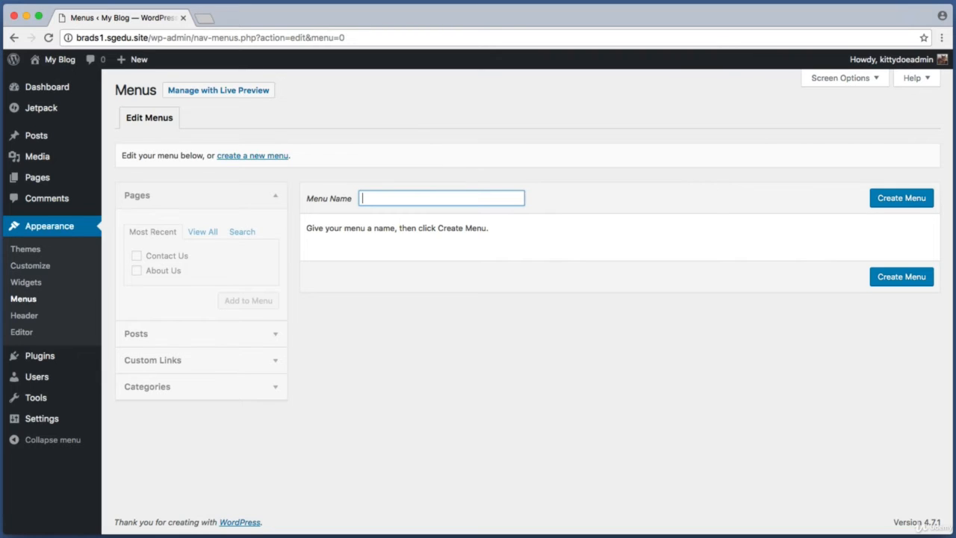
{"action": "type", "text": "Main Menu"}
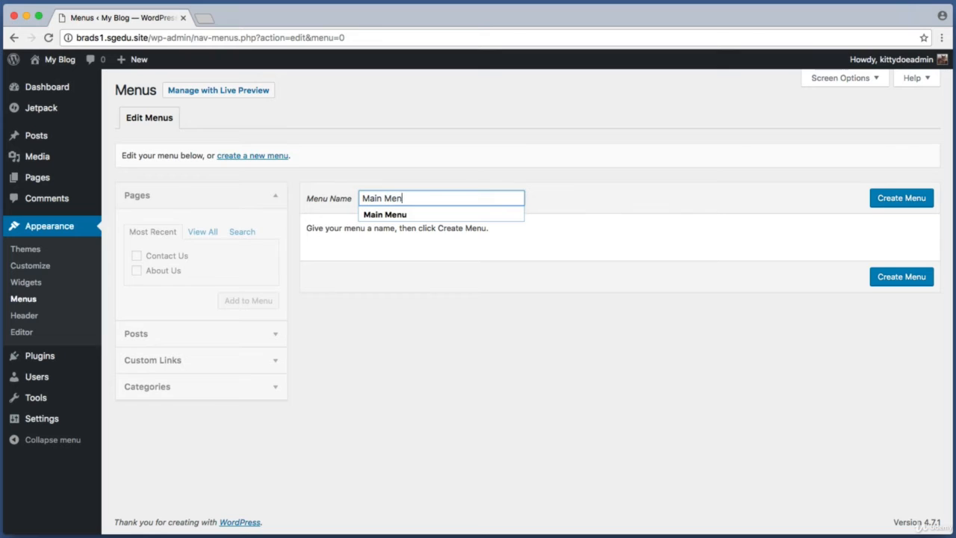
{"action": "left_click_drag", "start_coordinate": [491, 201], "coordinate": [307, 197]}
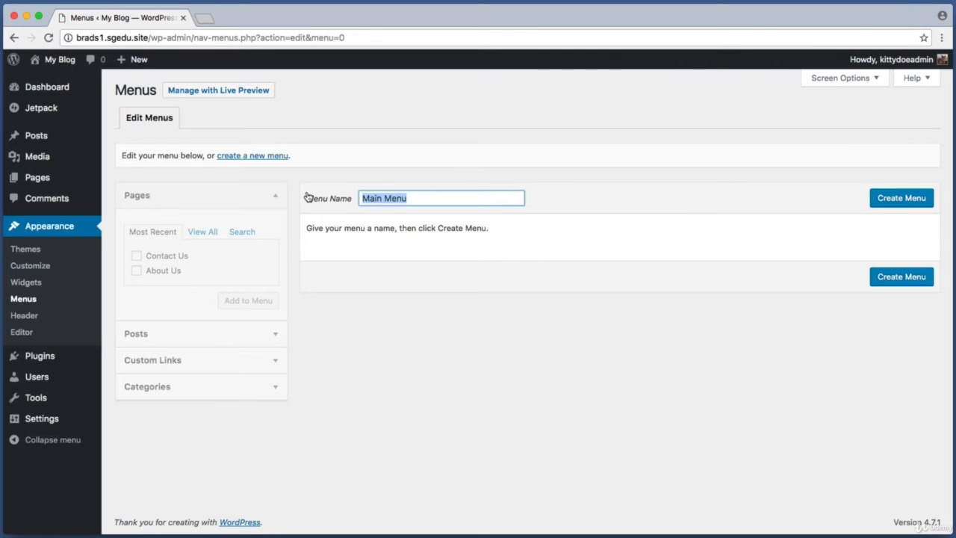
{"action": "left_click", "coordinate": [544, 181]}
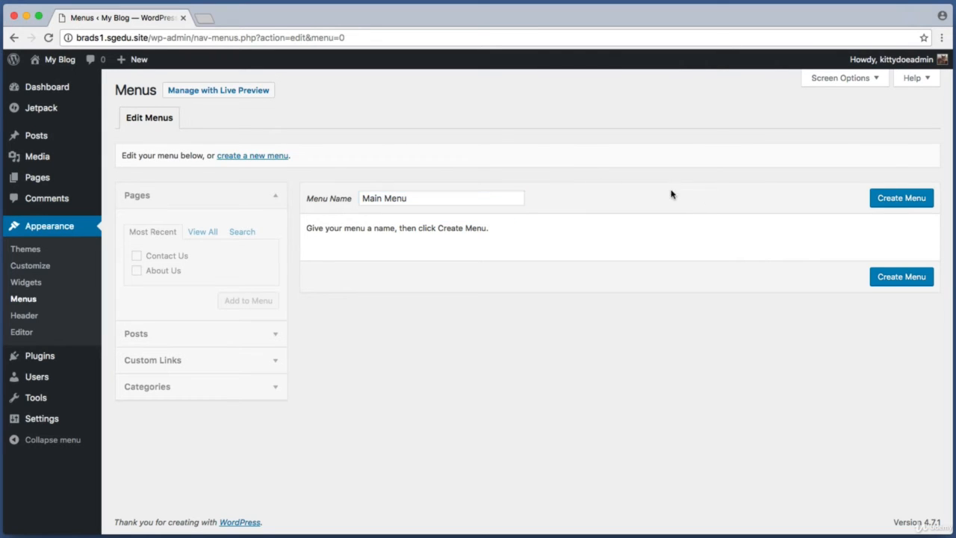
{"action": "left_click", "coordinate": [902, 199]}
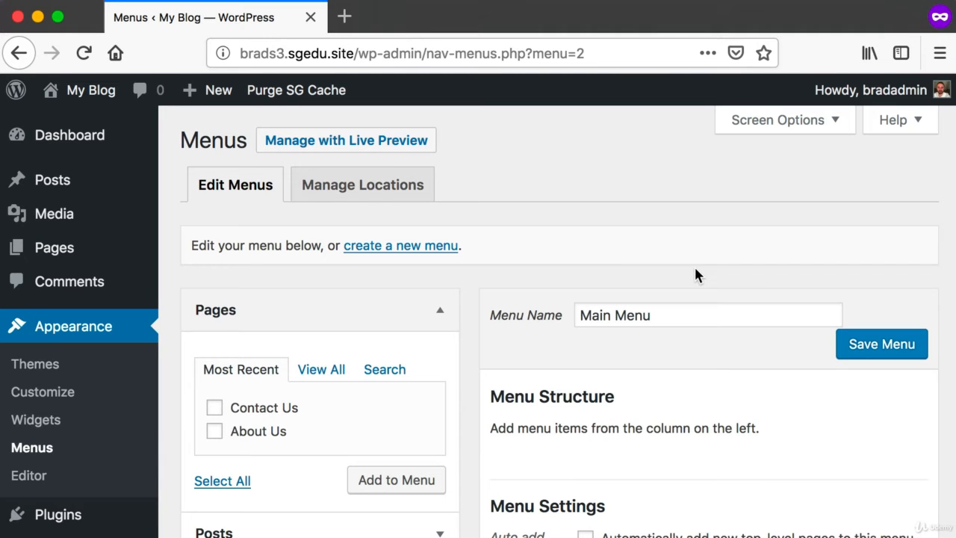
Add the About Us page to Main Menu and review it in the menu structure
{"action": "key", "text": "super+shift+4"}
{"action": "left_click_drag", "start_coordinate": [487, 410], "coordinate": [849, 456]}
{"action": "key", "text": "super+shift+4"}
{"action": "left_click_drag", "start_coordinate": [188, 398], "coordinate": [453, 441]}
{"action": "key", "text": "super+shift+4"}
{"action": "left_click_drag", "start_coordinate": [180, 413], "coordinate": [439, 454]}
{"action": "key", "text": "super+shift+4"}
{"action": "left_click_drag", "start_coordinate": [201, 439], "coordinate": [334, 409]}
{"action": "key", "text": "super+shift+4"}
{"action": "left_click_drag", "start_coordinate": [340, 458], "coordinate": [462, 503]}
{"action": "left_click", "coordinate": [395, 480]}
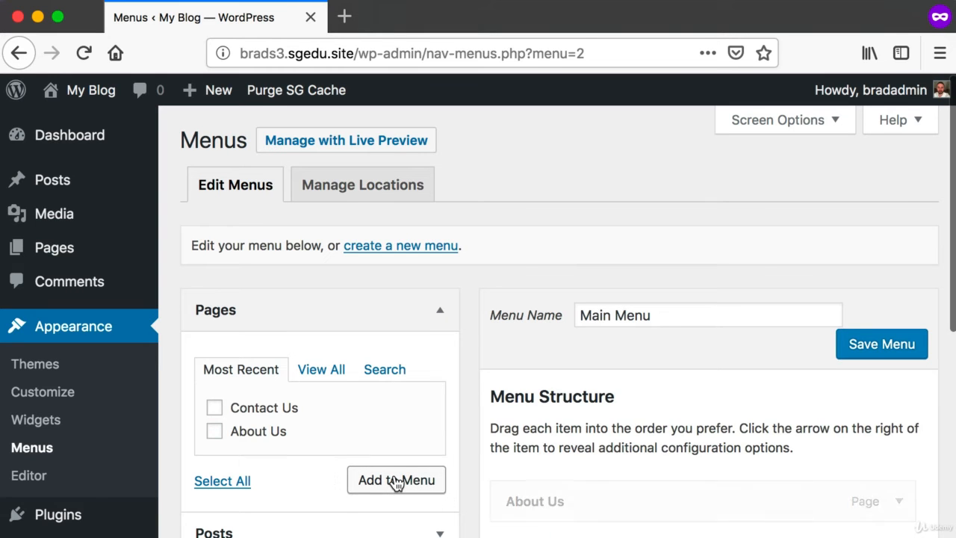
{"action": "scroll", "coordinate": [587, 418], "scroll_direction": "down", "scroll_amount": 2}
{"action": "key", "text": "super+shift+4"}
{"action": "left_click_drag", "start_coordinate": [494, 320], "coordinate": [490, 382]}
{"action": "scroll", "coordinate": [490, 382], "scroll_direction": "up", "scroll_amount": 1}
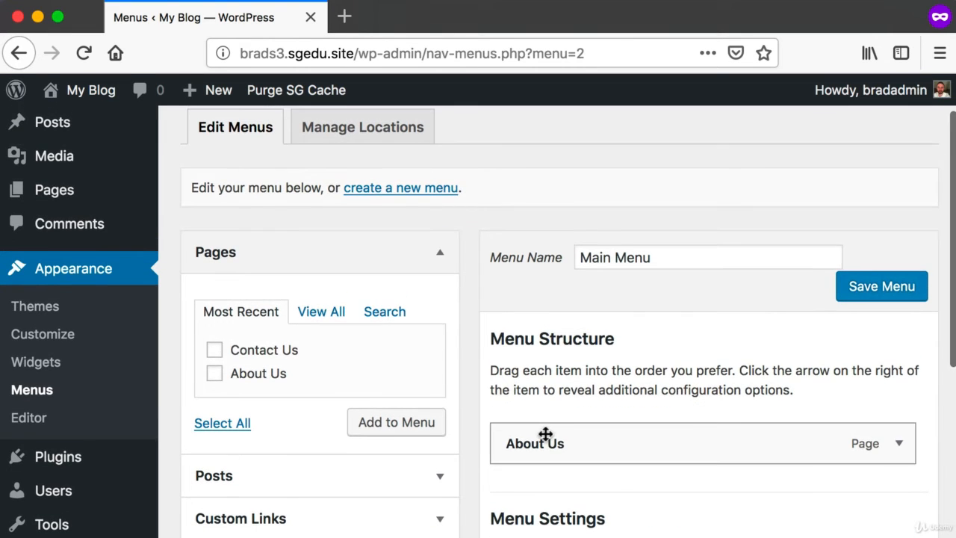
{"action": "key", "text": "super+shift+4"}
{"action": "left_click_drag", "start_coordinate": [200, 331], "coordinate": [307, 362]}
{"action": "left_click", "coordinate": [214, 350]}
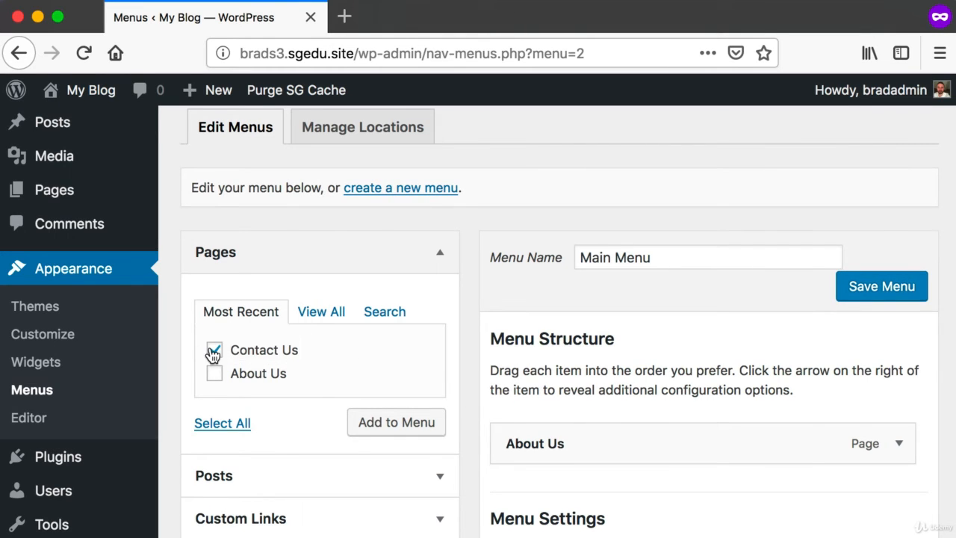
{"action": "key", "text": "super+shift+4"}
{"action": "left_click_drag", "start_coordinate": [196, 331], "coordinate": [357, 363]}
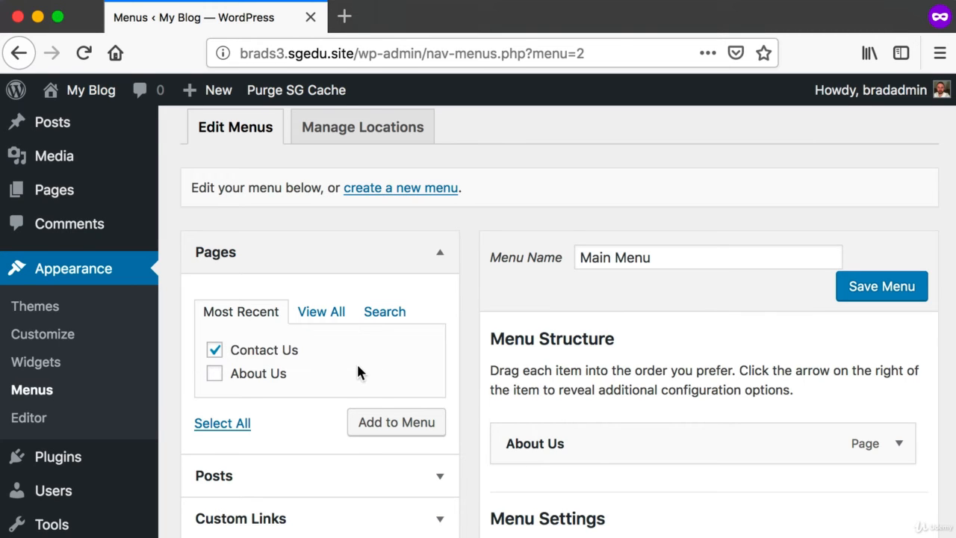
{"action": "left_click", "coordinate": [214, 350]}
{"action": "left_click", "coordinate": [215, 374]}
{"action": "left_click", "coordinate": [214, 374]}
Add the Contact Us page to Main Menu and review the order of its items
{"action": "left_click", "coordinate": [215, 348]}
{"action": "key", "text": "super+shift+4"}
{"action": "left_click_drag", "start_coordinate": [198, 332], "coordinate": [336, 359]}
{"action": "left_click", "coordinate": [430, 429]}
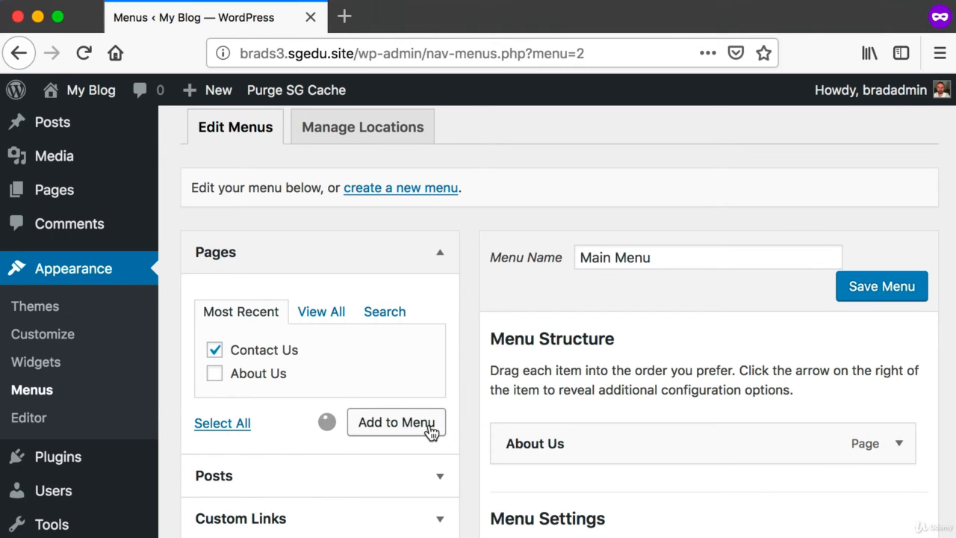
{"action": "scroll", "coordinate": [575, 413], "scroll_direction": "down", "scroll_amount": 3}
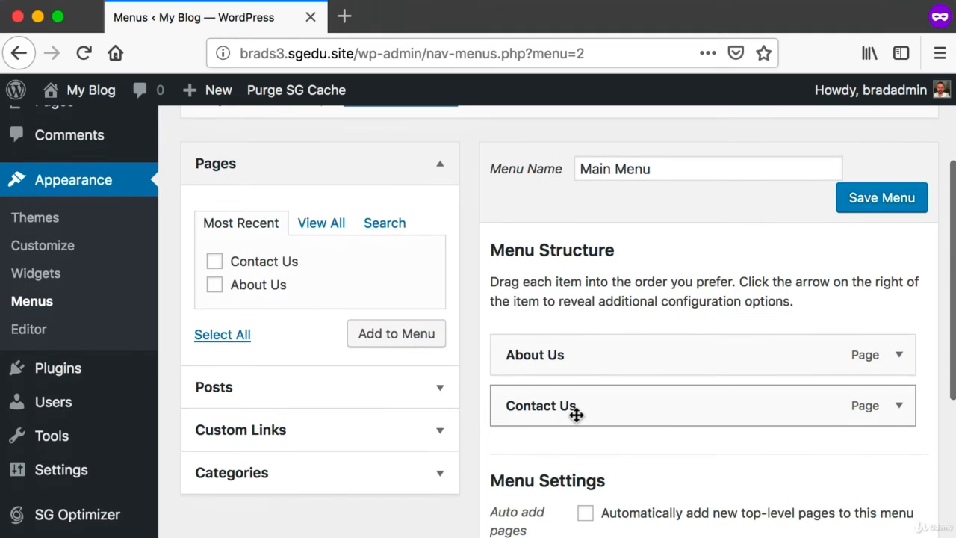
{"action": "key", "text": "super+shift+4"}
{"action": "left_click_drag", "start_coordinate": [487, 321], "coordinate": [948, 453]}
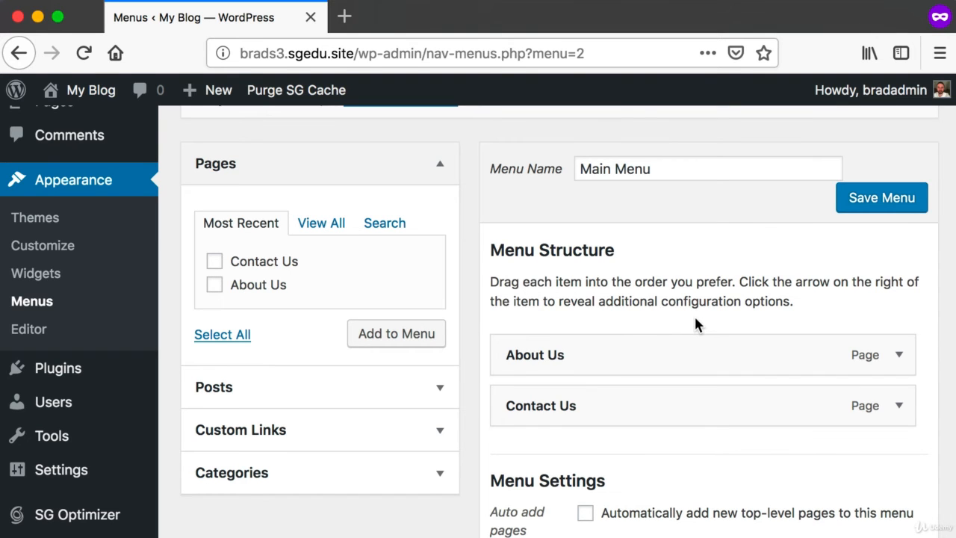
Set Main Menu's display location to Primary
{"action": "scroll", "coordinate": [694, 314], "scroll_direction": "down", "scroll_amount": 5}
{"action": "key", "text": "super+shift+4"}
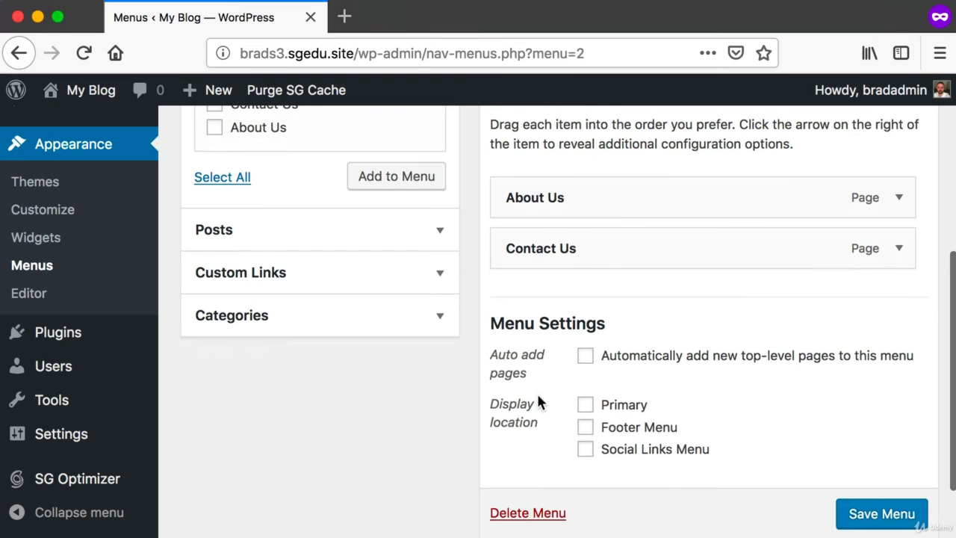
{"action": "left_click_drag", "start_coordinate": [464, 381], "coordinate": [790, 475]}
{"action": "scroll", "coordinate": [789, 476], "scroll_direction": "up", "scroll_amount": 1}
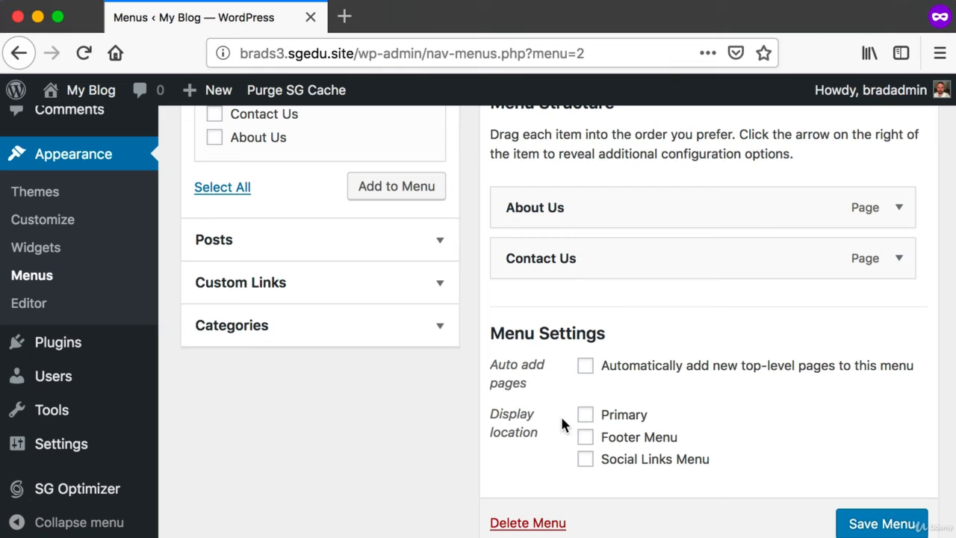
{"action": "key", "text": "super+shift+4"}
{"action": "left_click_drag", "start_coordinate": [552, 391], "coordinate": [739, 437]}
Save the changes to Main Menu
{"action": "key", "text": "super+shift+4"}
{"action": "left_click_drag", "start_coordinate": [774, 487], "coordinate": [921, 537]}
{"action": "key", "text": "Escape"}
{"action": "scroll", "coordinate": [883, 526], "scroll_direction": "up", "scroll_amount": 5}
{"action": "key", "text": "super+shift+4"}
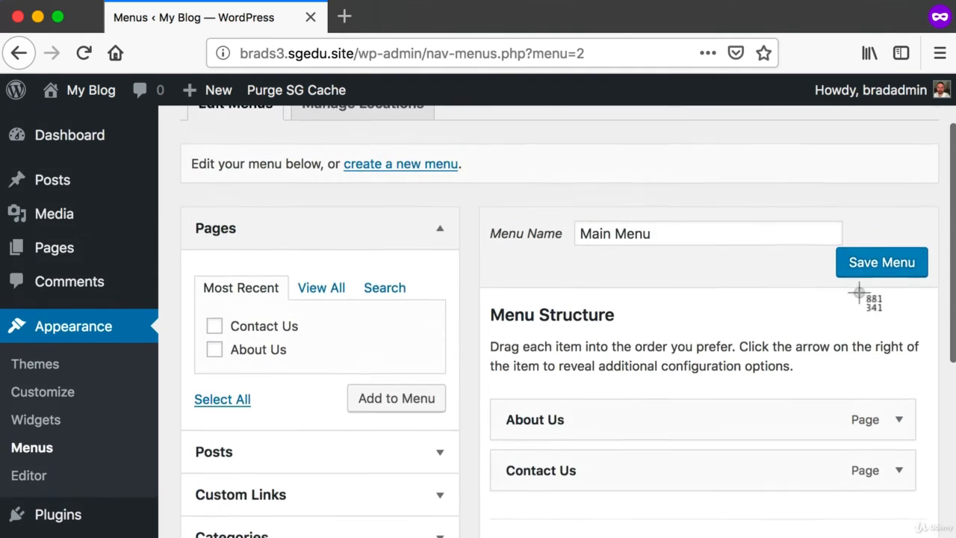
{"action": "left_click_drag", "start_coordinate": [829, 254], "coordinate": [911, 293]}
{"action": "scroll", "coordinate": [909, 291], "scroll_direction": "down", "scroll_amount": 5}
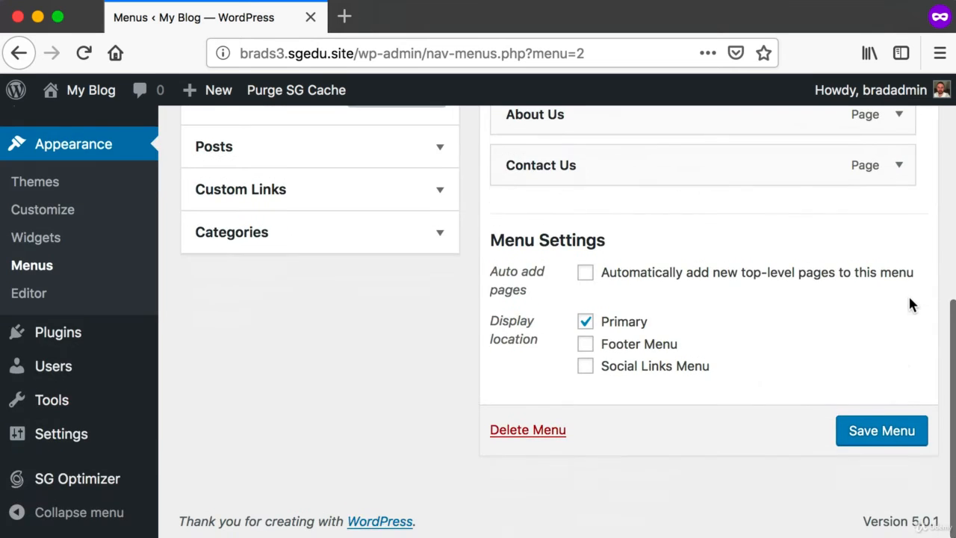
{"action": "left_click", "coordinate": [887, 425]}
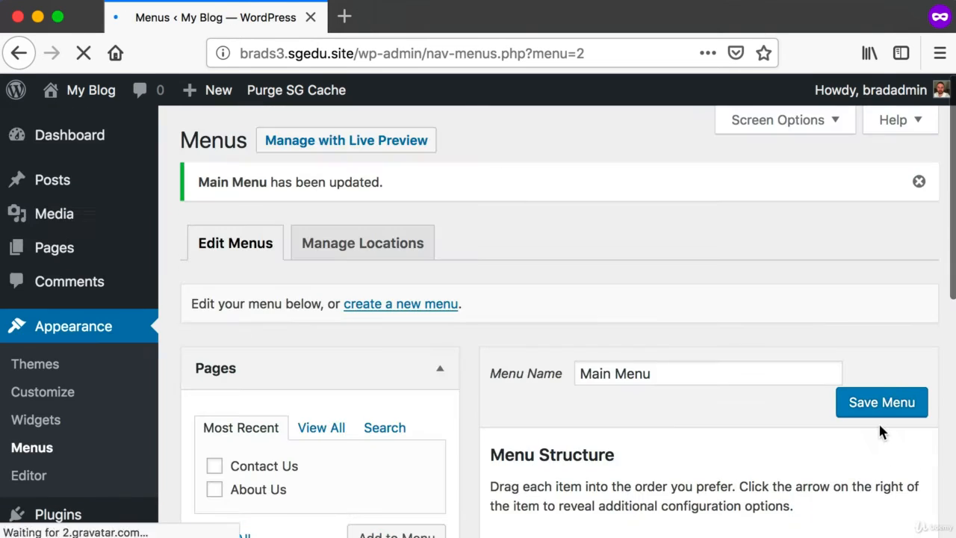
Visit the public home page and examine the navigation links under the site title
{"action": "left_click", "coordinate": [72, 92]}
{"action": "mouse_move", "coordinate": [73, 95]}
{"action": "key", "text": "super+shift+4"}
{"action": "left_click_drag", "start_coordinate": [117, 194], "coordinate": [420, 257]}
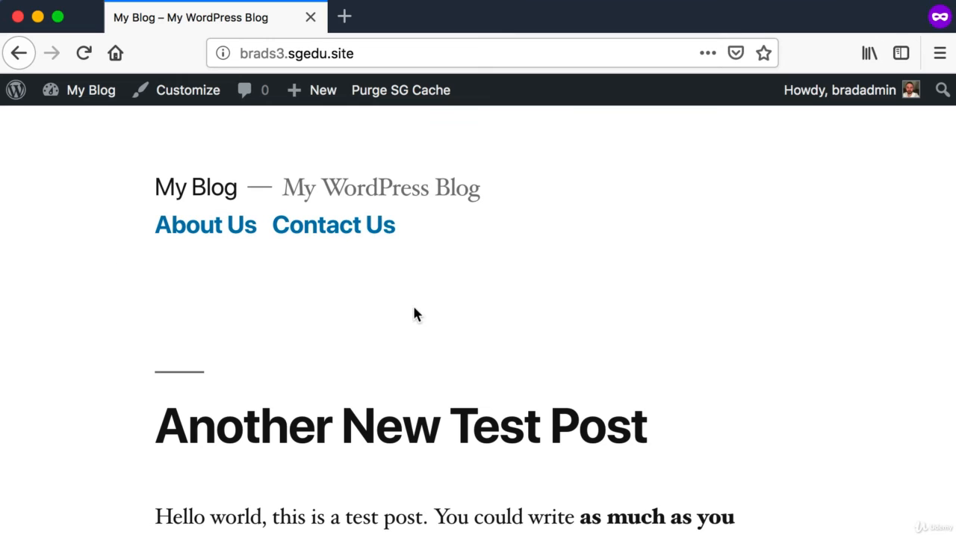
Follow the About Us navigation link and read through the page's heading and body text
{"action": "key", "text": "super+shift+4"}
{"action": "left_click_drag", "start_coordinate": [169, 214], "coordinate": [226, 247]}
{"action": "left_click", "coordinate": [216, 227]}
{"action": "scroll", "coordinate": [201, 324], "scroll_direction": "down", "scroll_amount": 3}
{"action": "left_click_drag", "start_coordinate": [171, 314], "coordinate": [611, 441]}
{"action": "left_click", "coordinate": [610, 442]}
{"action": "scroll", "coordinate": [419, 383], "scroll_direction": "up", "scroll_amount": 3}
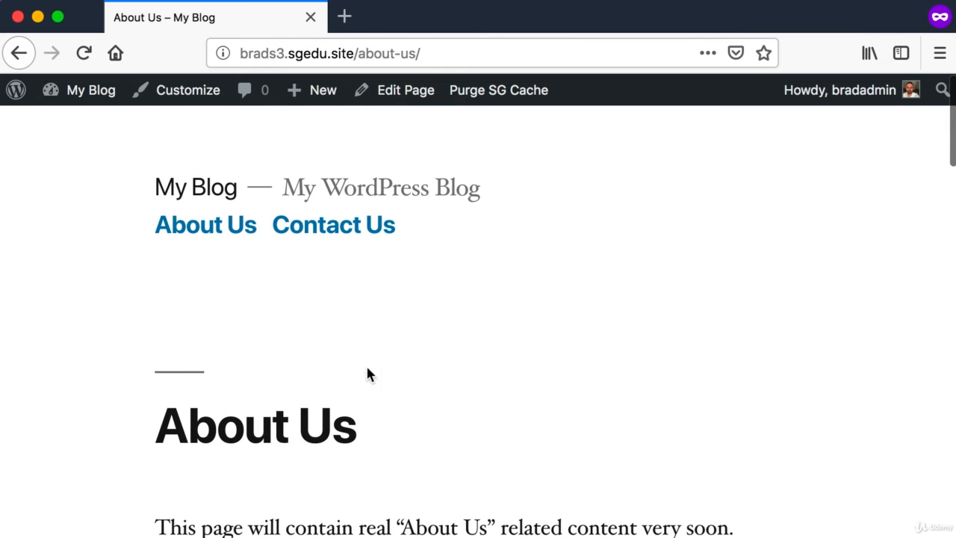
{"action": "scroll", "coordinate": [299, 346], "scroll_direction": "down", "scroll_amount": 2}
{"action": "left_click_drag", "start_coordinate": [217, 348], "coordinate": [479, 448]}
{"action": "left_click_drag", "start_coordinate": [239, 446], "coordinate": [722, 448]}
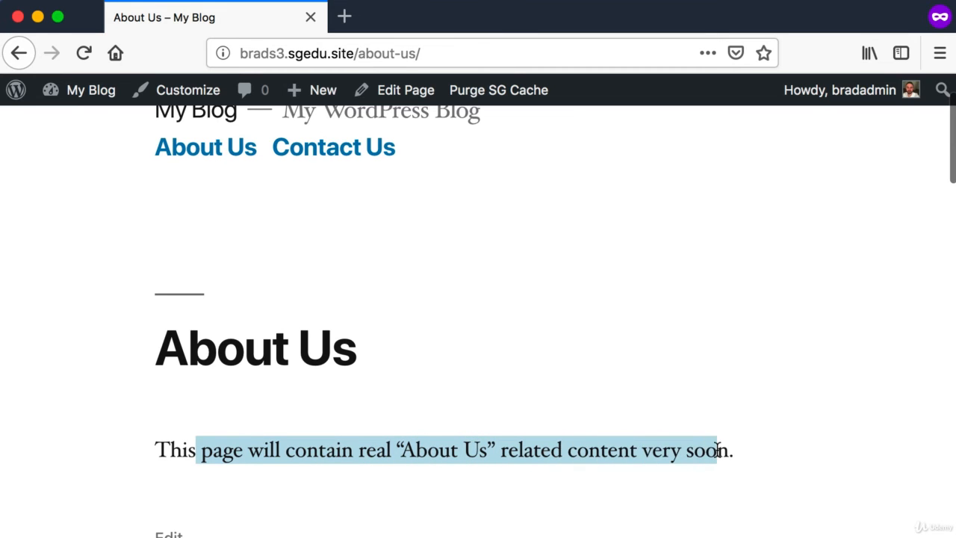
{"action": "left_click", "coordinate": [725, 448]}
{"action": "scroll", "coordinate": [728, 451], "scroll_direction": "up", "scroll_amount": 2}
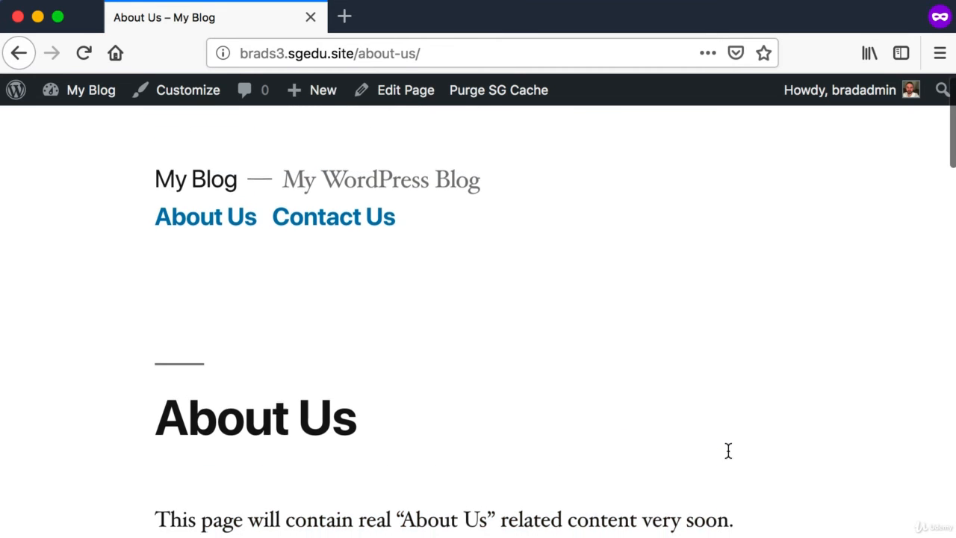
Examine the web address of the About Us page
{"action": "left_click", "coordinate": [423, 45]}
{"action": "mouse_move", "coordinate": [358, 53]}
{"action": "left_mouse_down"}
{"action": "mouse_move", "coordinate": [486, 53]}
{"action": "mouse_move", "coordinate": [360, 49]}
{"action": "left_mouse_up"}
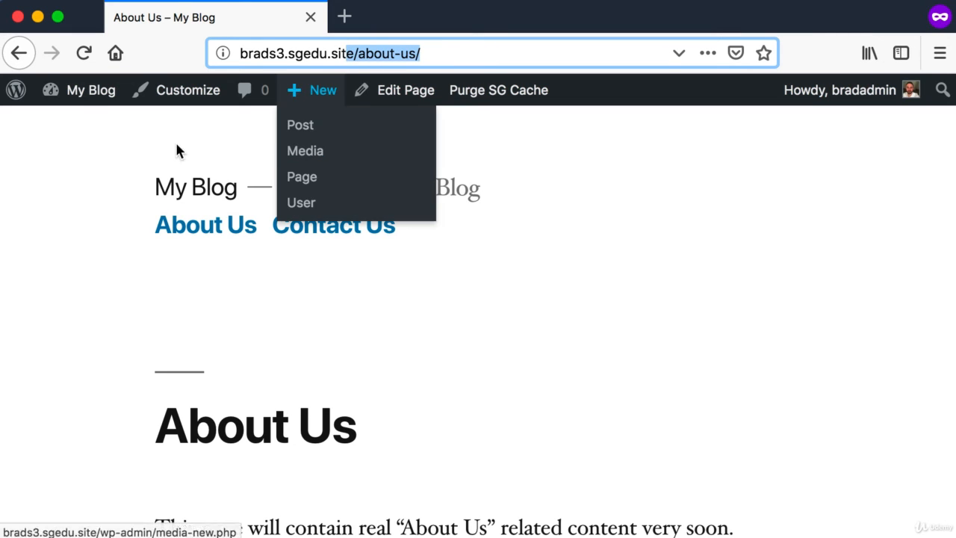
{"action": "left_click", "coordinate": [34, 159]}
Follow the Contact Us navigation link and read through the page's heading and body text
{"action": "key", "text": "super+shift+4"}
{"action": "left_click_drag", "start_coordinate": [274, 199], "coordinate": [503, 269]}
{"action": "key", "text": "Escape"}
{"action": "left_click", "coordinate": [331, 227]}
{"action": "scroll", "coordinate": [396, 291], "scroll_direction": "down", "scroll_amount": 2}
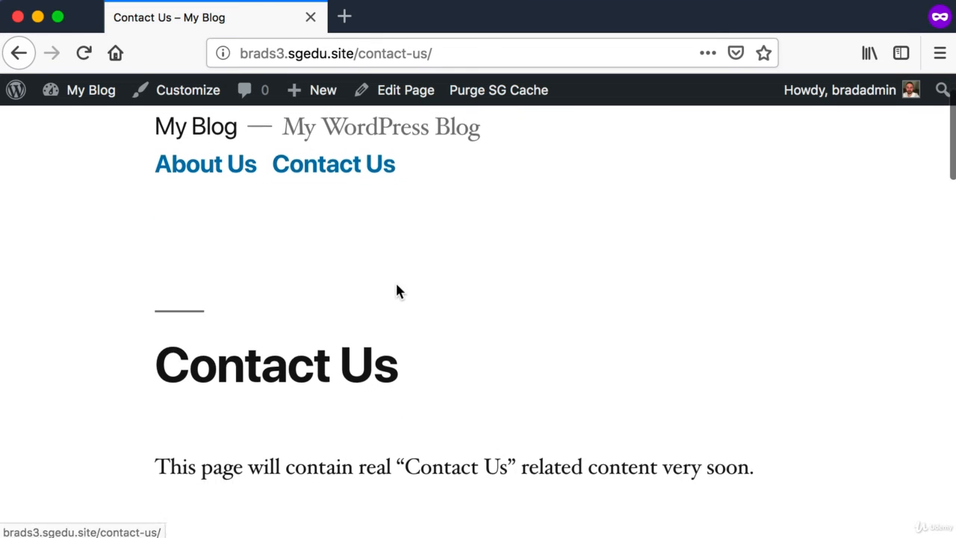
{"action": "left_click_drag", "start_coordinate": [156, 342], "coordinate": [587, 478]}
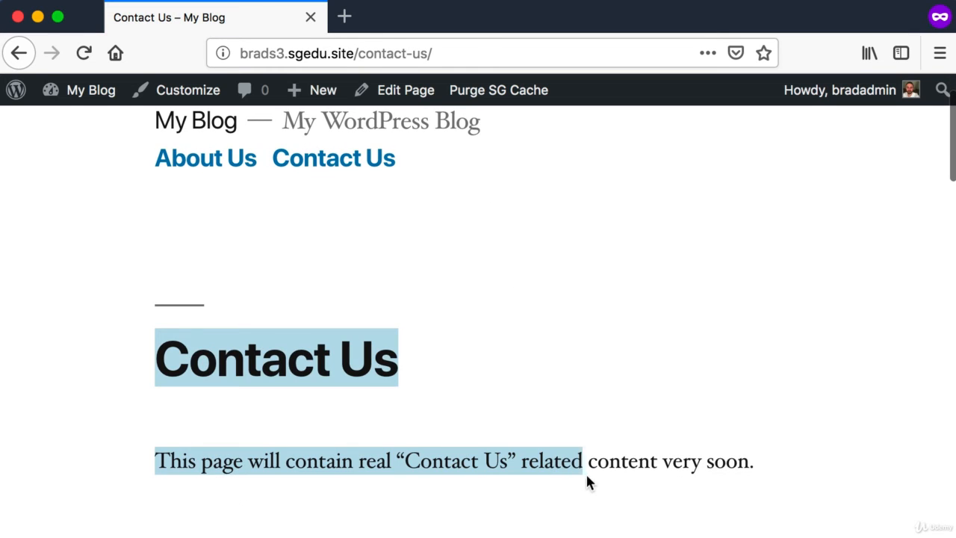
{"action": "left_click", "coordinate": [548, 409]}
{"action": "scroll", "coordinate": [546, 410], "scroll_direction": "up", "scroll_amount": 2}
Return to the home page through the My Blog site title and look over its navigation links
{"action": "key", "text": "super+shift+4"}
{"action": "left_click_drag", "start_coordinate": [132, 164], "coordinate": [260, 207]}
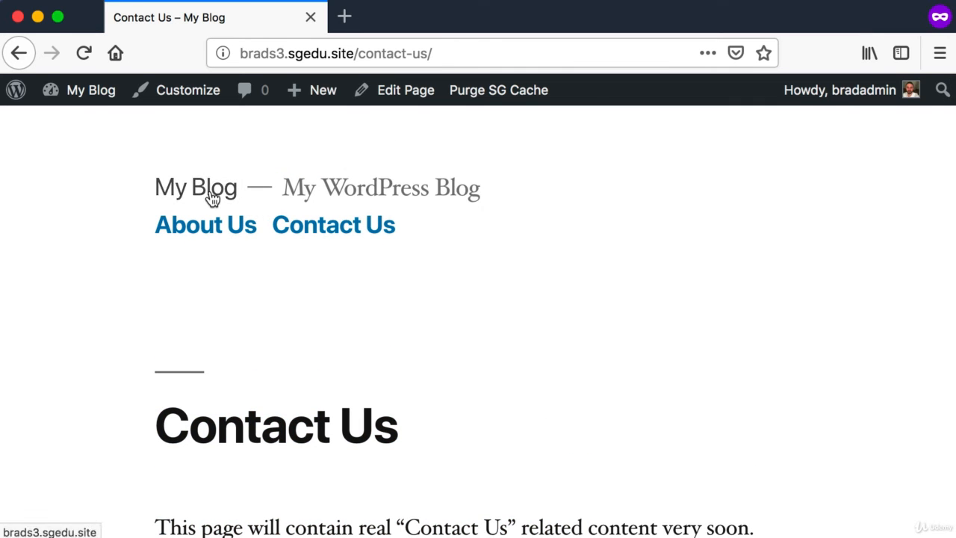
{"action": "left_click", "coordinate": [212, 196]}
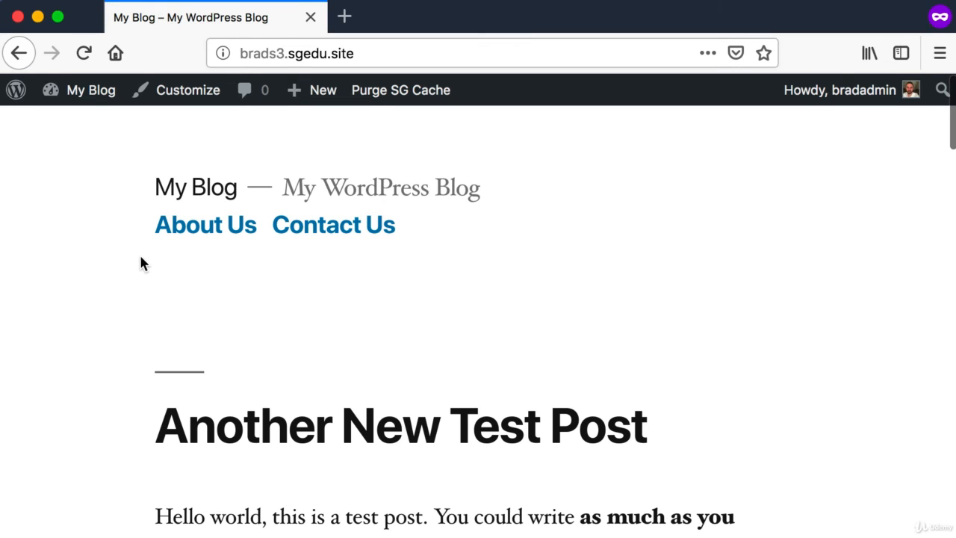
{"action": "key", "text": "super+shift+4"}
{"action": "left_click_drag", "start_coordinate": [149, 212], "coordinate": [465, 248]}
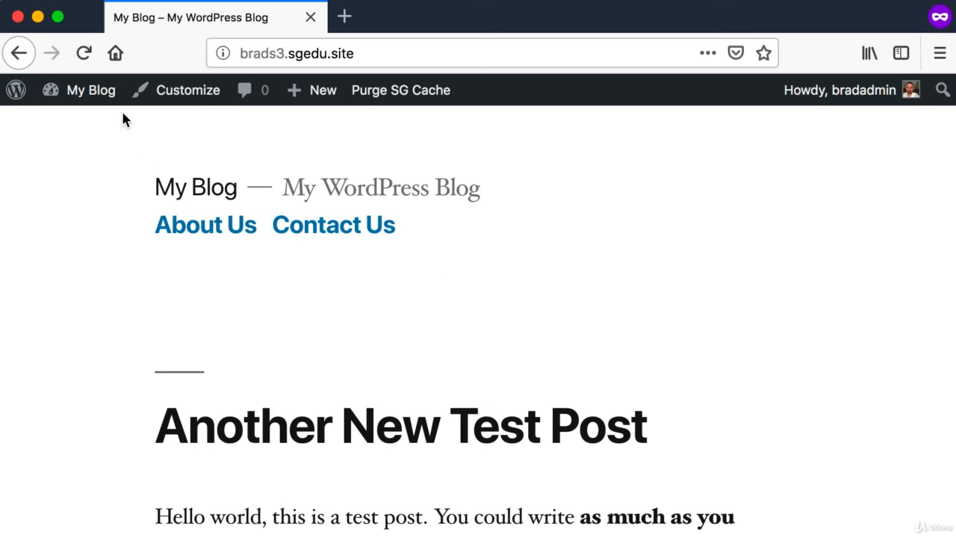
Go to the site's dashboard and start a new page titled "Photo Gallery"
{"action": "left_click", "coordinate": [73, 92]}
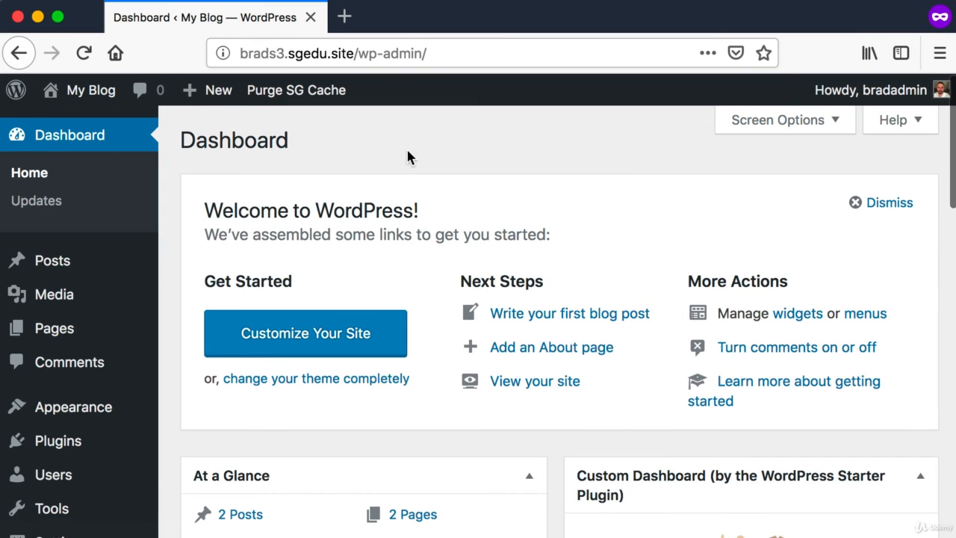
{"action": "mouse_move", "coordinate": [82, 331]}
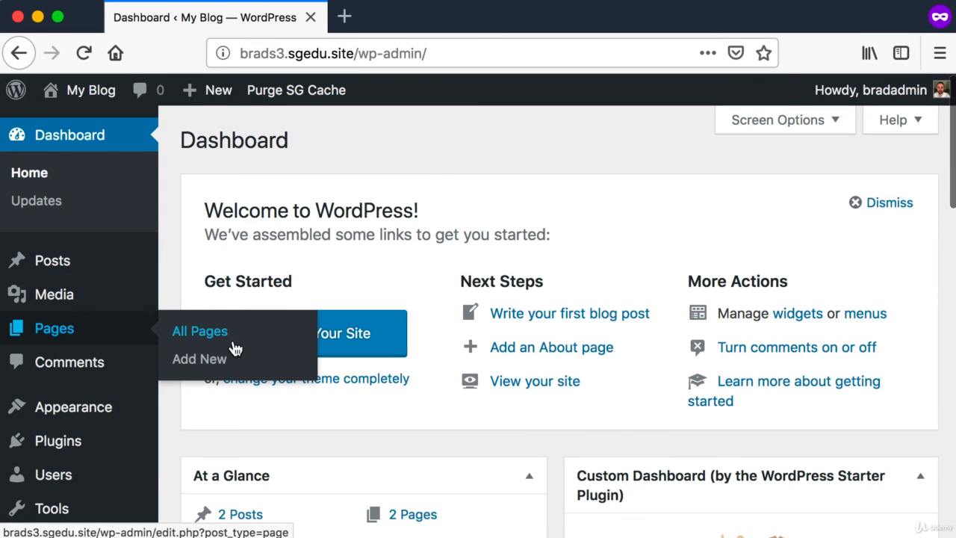
{"action": "left_click", "coordinate": [200, 360]}
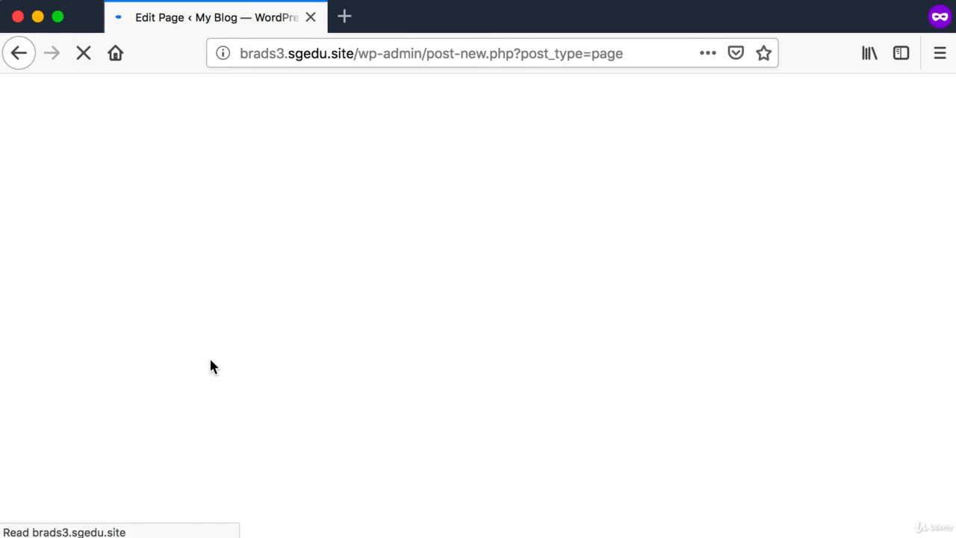
{"action": "left_click", "coordinate": [613, 193]}
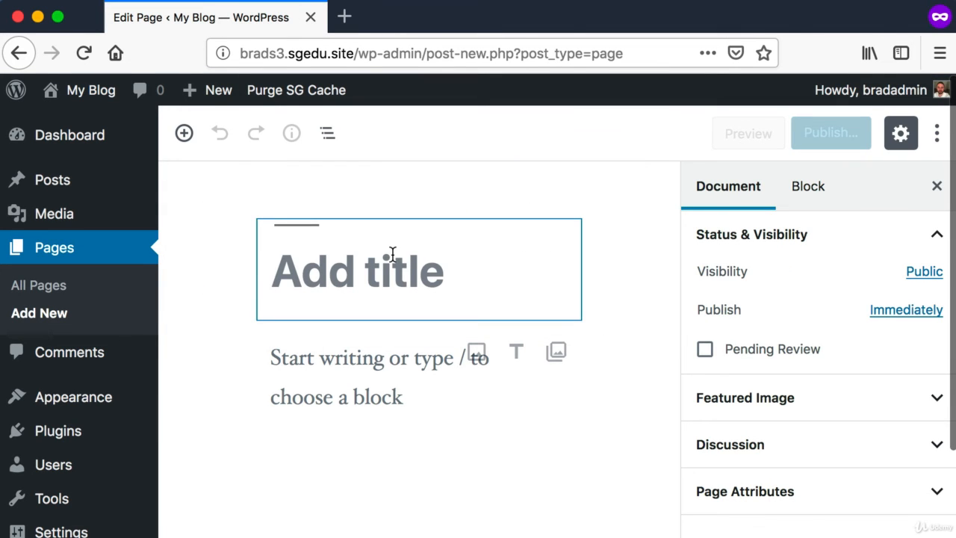
{"action": "type", "text": "Photo Gallery"}
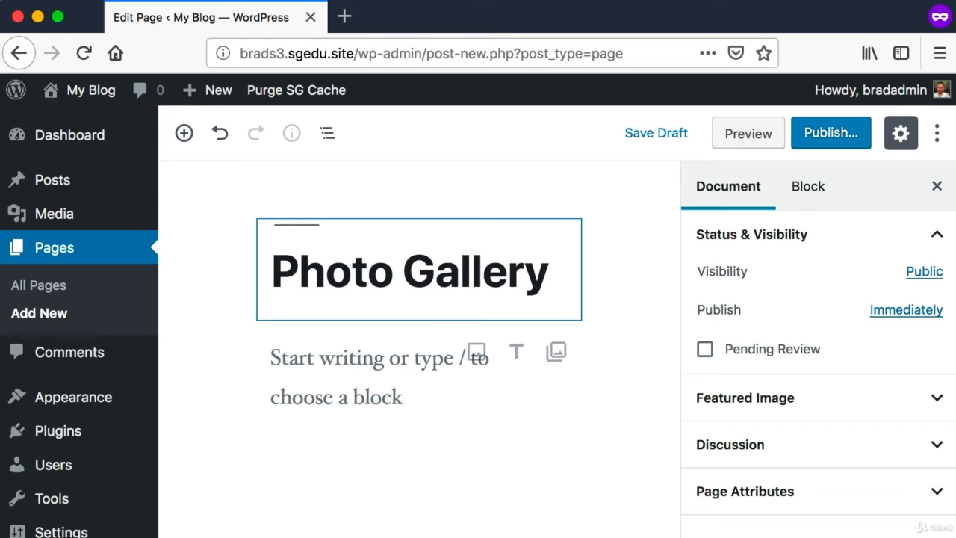
Write the page's body paragraph: "Photo Gallery content will live on this page very soon."
{"action": "left_click", "coordinate": [375, 349]}
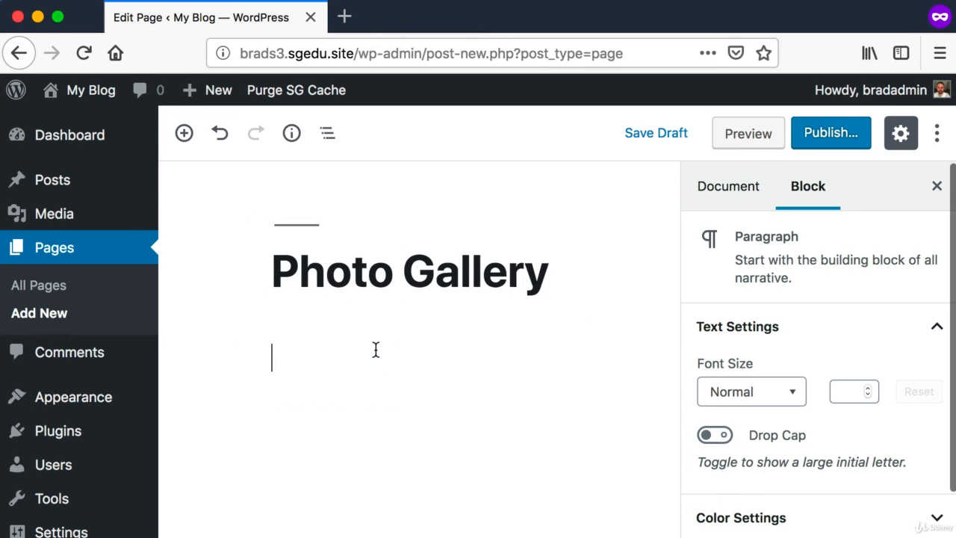
{"action": "type", "text": "Photo "}
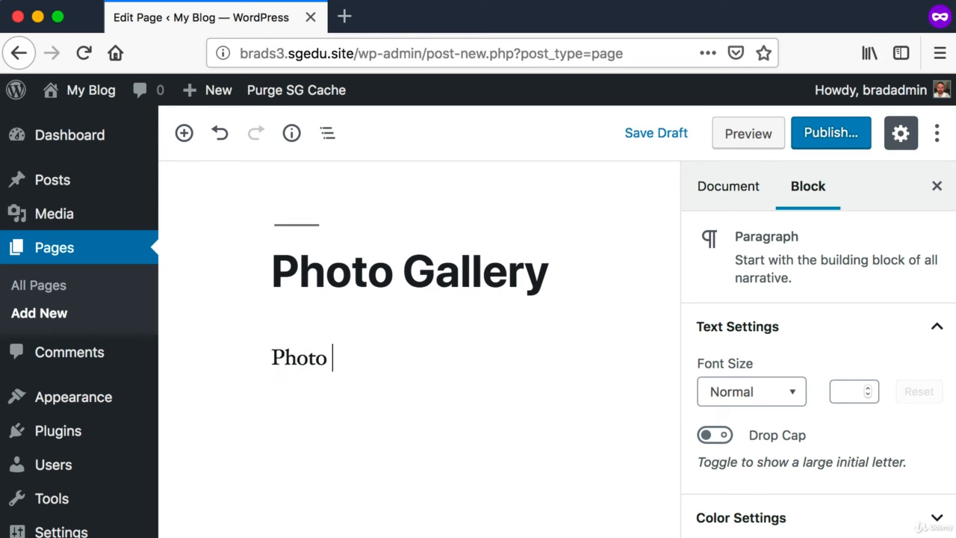
{"action": "type", "text": "Gallery content will live on this page "}
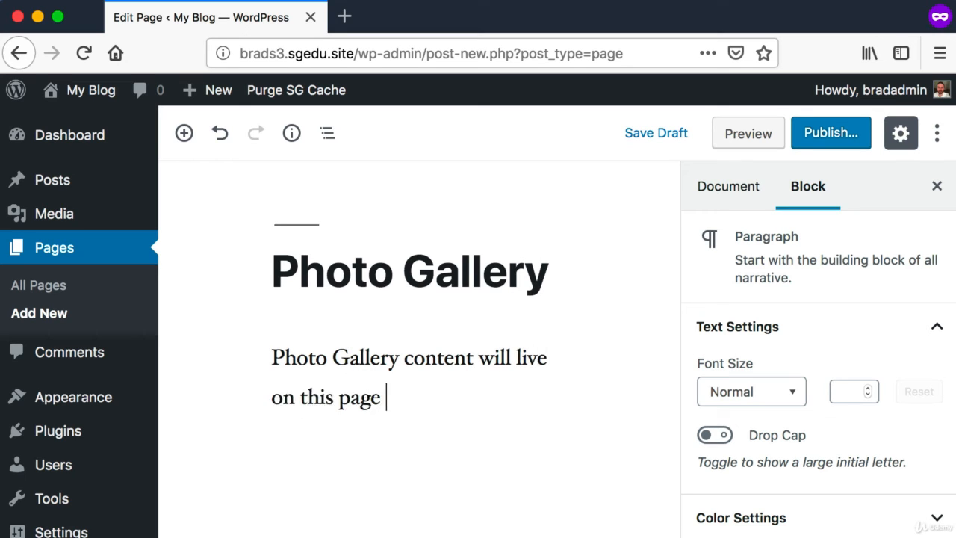
{"action": "type", "text": "very soon."}
Publish the Photo Gallery page
{"action": "key", "text": "super+shift+4"}
{"action": "left_click_drag", "start_coordinate": [799, 111], "coordinate": [862, 187]}
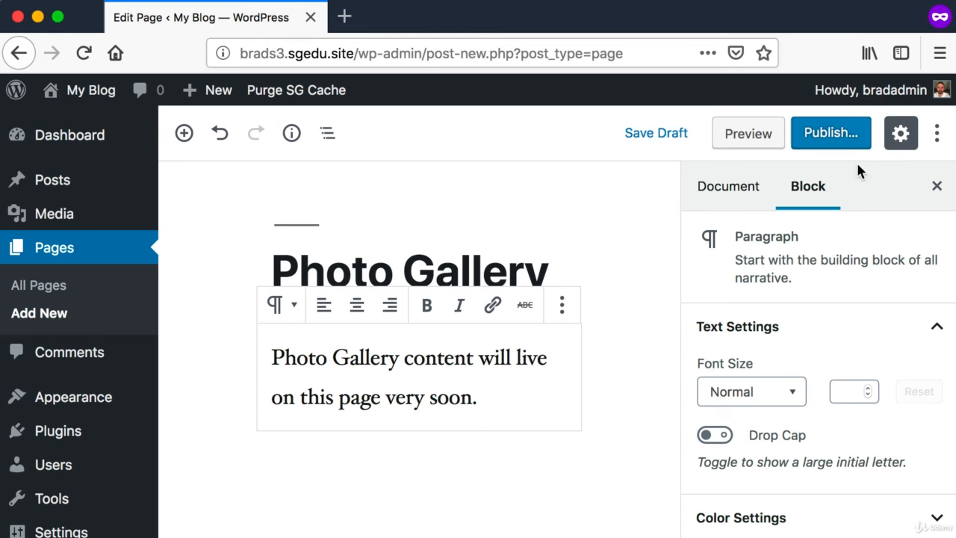
{"action": "left_click", "coordinate": [840, 138]}
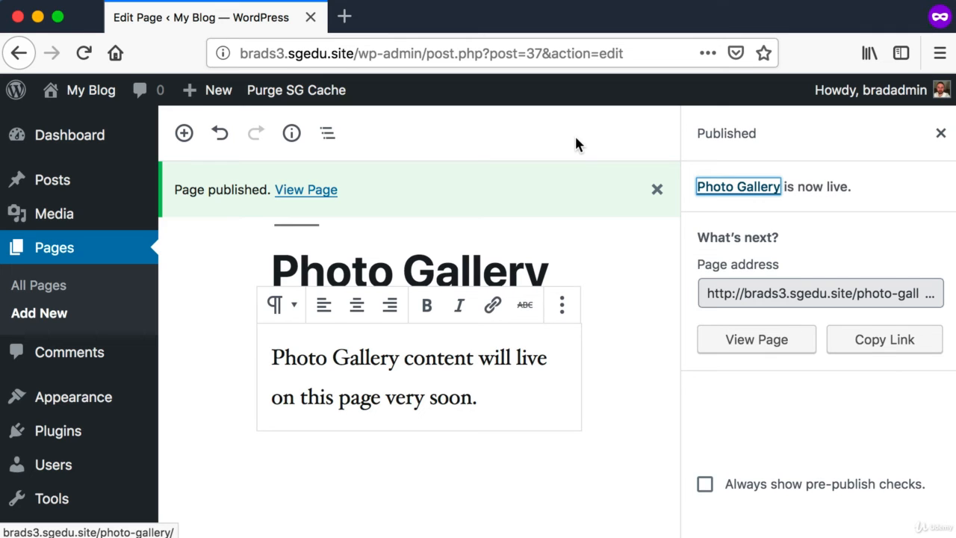
Open the site's menu management screen and review the items in the Main Menu's structure
{"action": "mouse_move", "coordinate": [69, 403]}
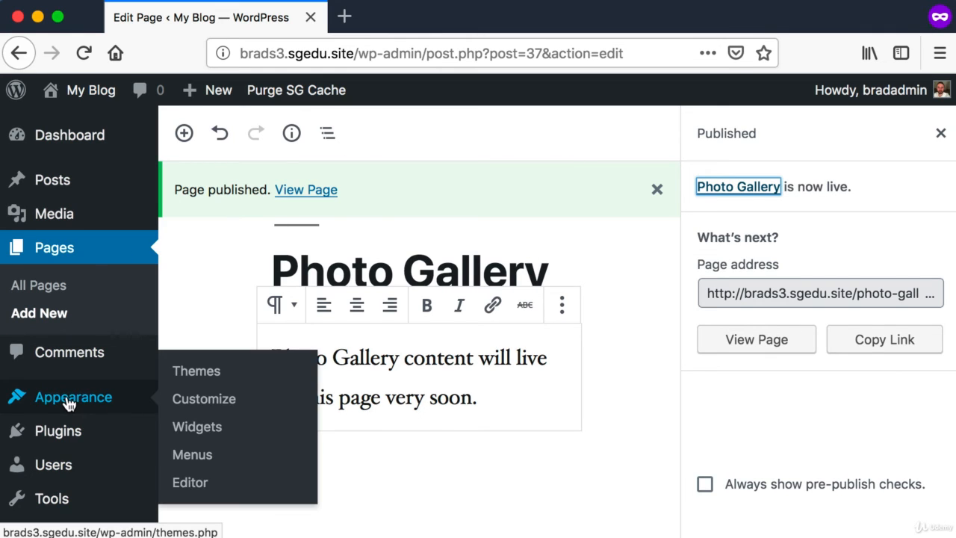
{"action": "key", "text": "super+shift+4"}
{"action": "left_click_drag", "start_coordinate": [30, 382], "coordinate": [87, 404]}
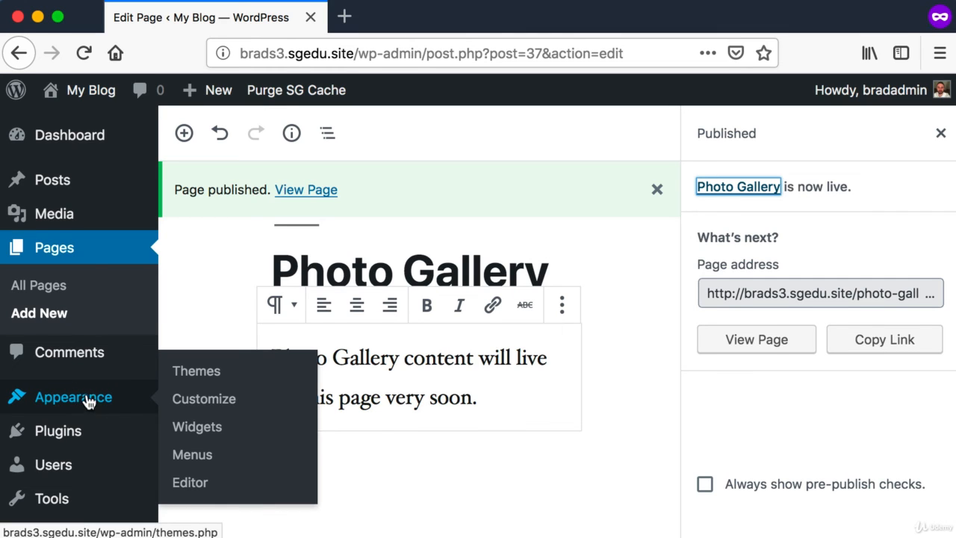
{"action": "left_click_drag", "start_coordinate": [172, 442], "coordinate": [250, 467]}
{"action": "left_click", "coordinate": [200, 455]}
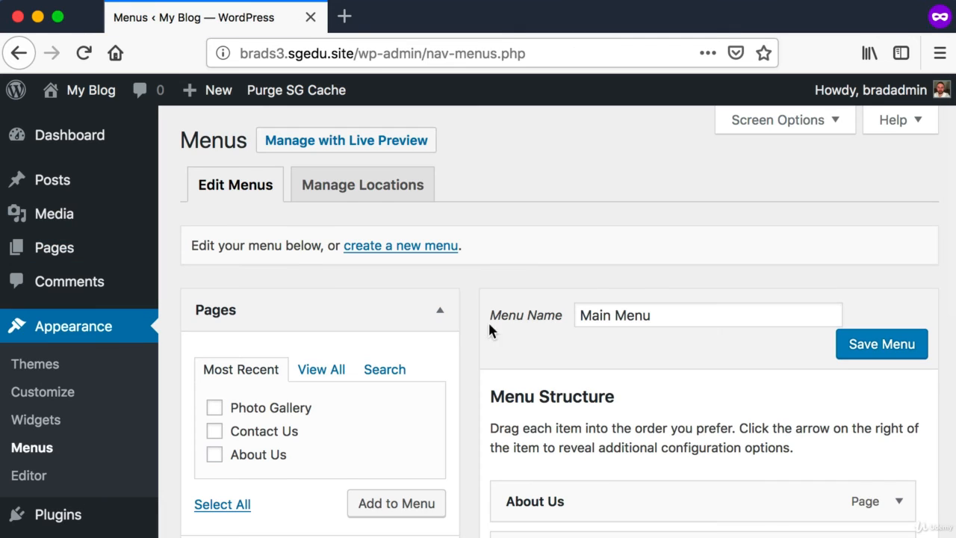
{"action": "scroll", "coordinate": [523, 320], "scroll_direction": "down", "scroll_amount": 2}
{"action": "scroll", "coordinate": [507, 310], "scroll_direction": "down", "scroll_amount": 2}
{"action": "key", "text": "super+shift+4"}
{"action": "left_click_drag", "start_coordinate": [499, 323], "coordinate": [881, 455]}
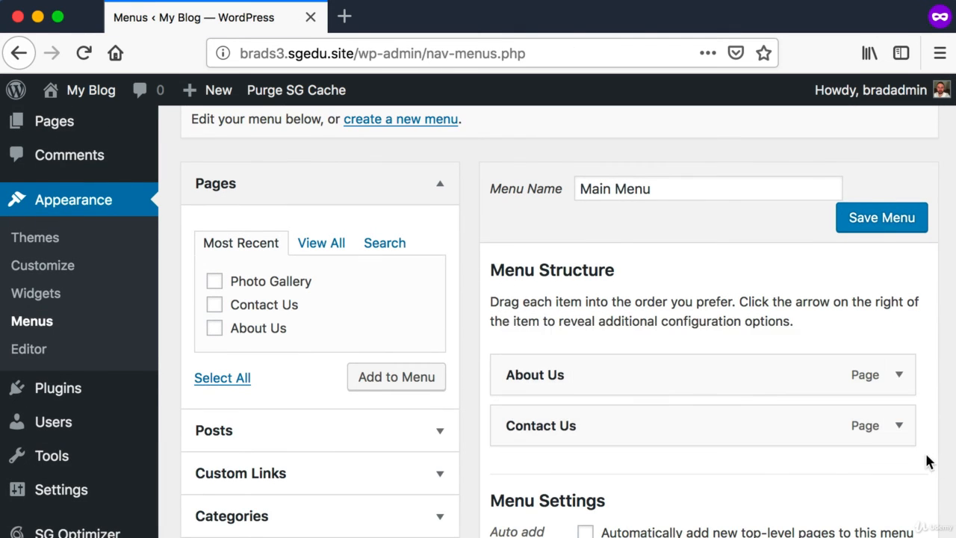
Add the Photo Gallery page to the Main Menu
{"action": "key", "text": "super+shift+4"}
{"action": "left_click_drag", "start_coordinate": [181, 262], "coordinate": [449, 383]}
{"action": "left_click", "coordinate": [213, 282]}
{"action": "key", "text": "super+shift+4"}
{"action": "left_click_drag", "start_coordinate": [200, 266], "coordinate": [363, 312]}
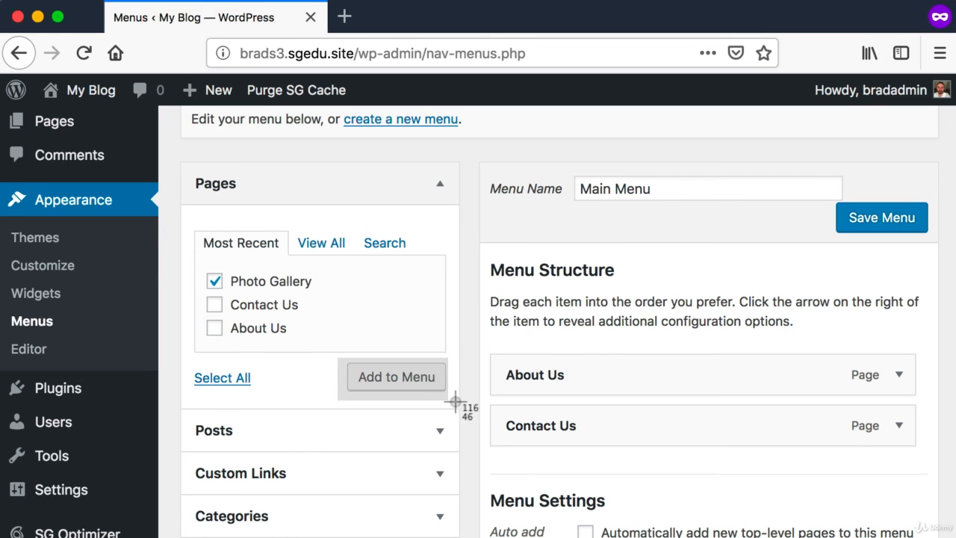
{"action": "left_click", "coordinate": [409, 377]}
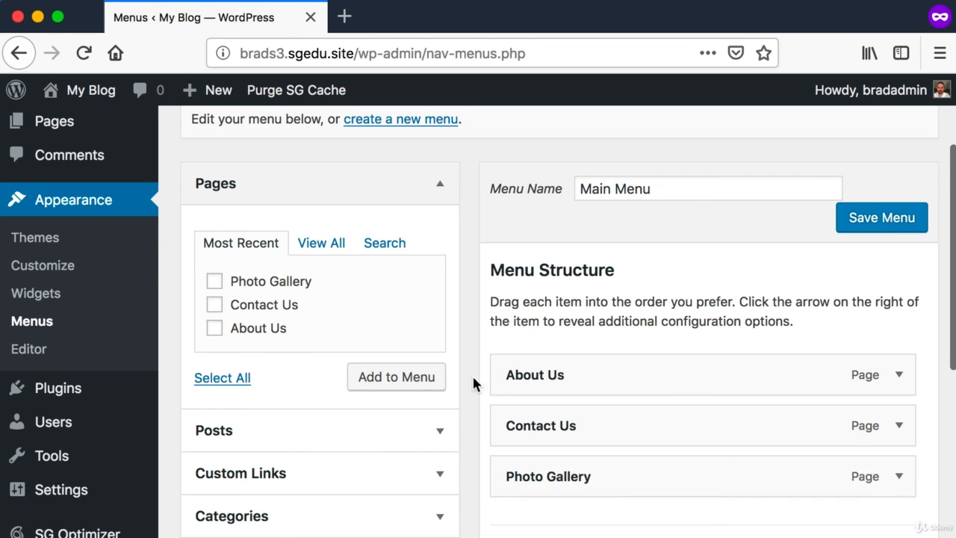
Move the Photo Gallery item between About Us and Contact Us in the menu structure and save the menu
{"action": "scroll", "coordinate": [479, 381], "scroll_direction": "down", "scroll_amount": 2}
{"action": "key", "text": "super+shift+4"}
{"action": "left_click_drag", "start_coordinate": [473, 384], "coordinate": [942, 447]}
{"action": "key", "text": "super+shift+4"}
{"action": "left_click_drag", "start_coordinate": [479, 336], "coordinate": [724, 327]}
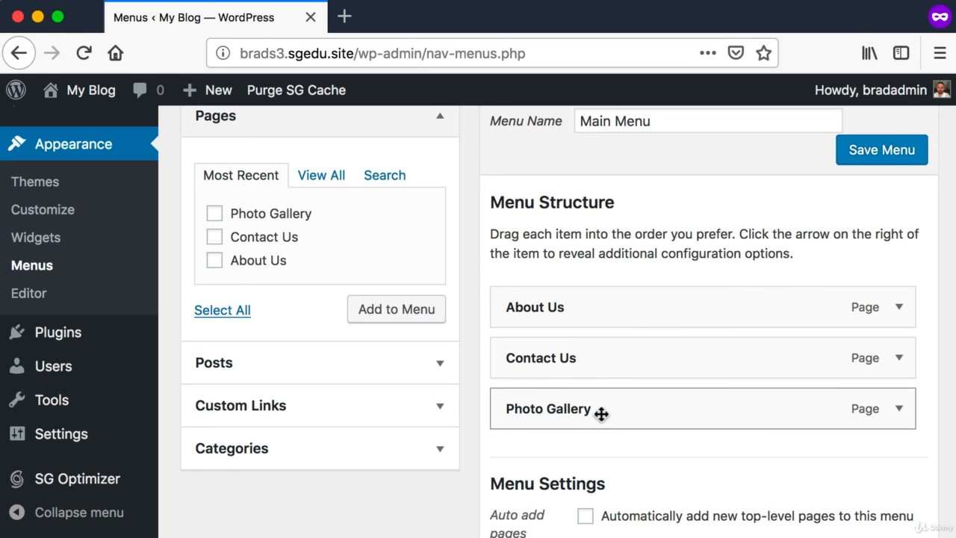
{"action": "left_click_drag", "start_coordinate": [639, 416], "coordinate": [632, 367]}
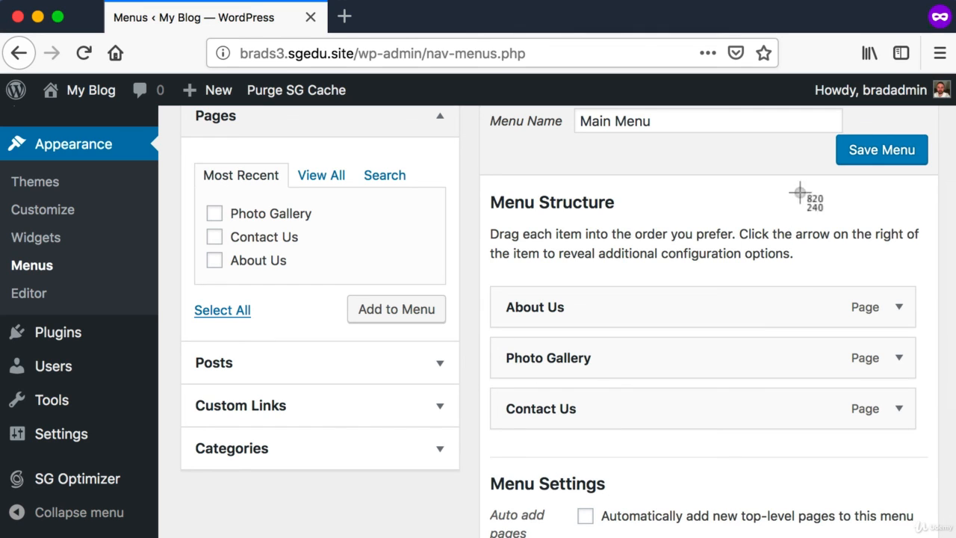
{"action": "left_click", "coordinate": [905, 162]}
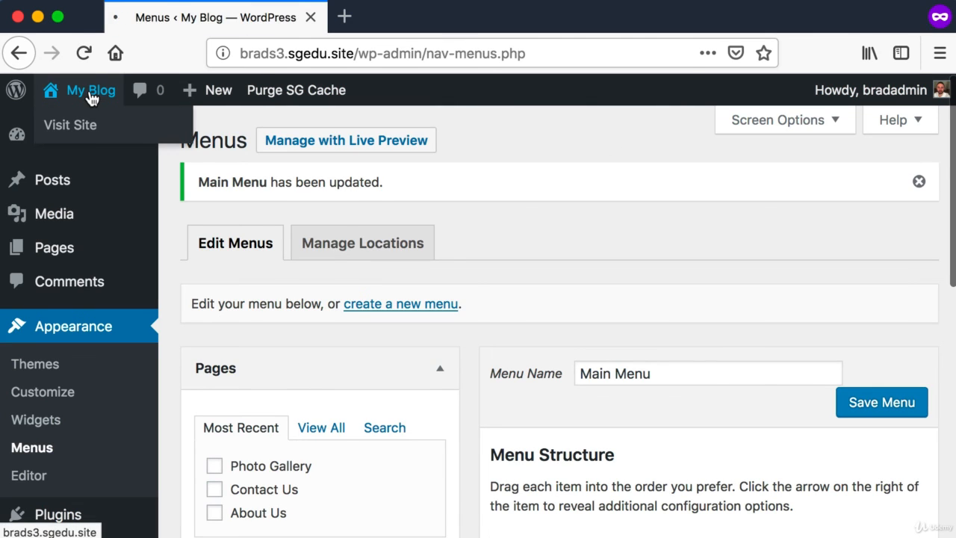
Visit the My Blog front page and check the links in its navigation menu
{"action": "left_click", "coordinate": [92, 97]}
{"action": "key", "text": "super+shift+4"}
{"action": "left_click_drag", "start_coordinate": [312, 230], "coordinate": [649, 196]}
{"action": "key", "text": "super+shift+4"}
{"action": "left_click_drag", "start_coordinate": [269, 188], "coordinate": [425, 254]}
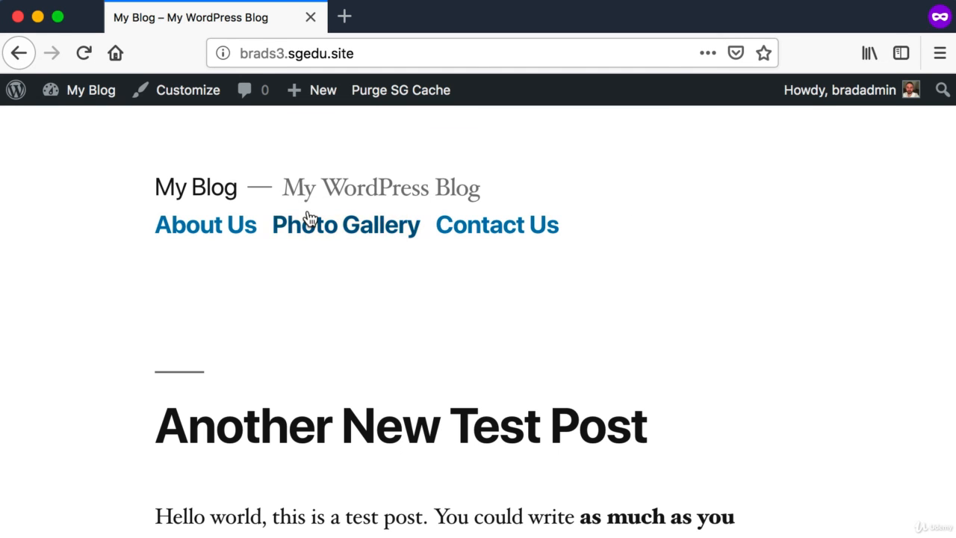
Follow the Photo Gallery navigation link and read through the page's heading and body text
{"action": "left_click", "coordinate": [310, 221]}
{"action": "scroll", "coordinate": [286, 267], "scroll_direction": "down", "scroll_amount": 3}
{"action": "left_click_drag", "start_coordinate": [184, 290], "coordinate": [515, 428]}
{"action": "left_click", "coordinate": [513, 424]}
{"action": "scroll", "coordinate": [512, 424], "scroll_direction": "up", "scroll_amount": 3}
{"action": "scroll", "coordinate": [512, 423], "scroll_direction": "down", "scroll_amount": 1}
{"action": "scroll", "coordinate": [513, 430], "scroll_direction": "down", "scroll_amount": 1}
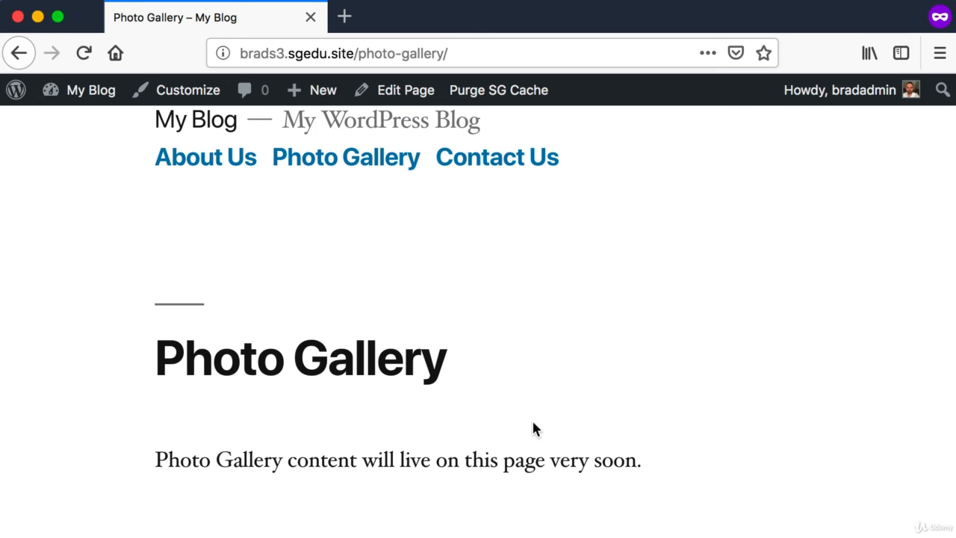
{"action": "scroll", "coordinate": [249, 224], "scroll_direction": "up", "scroll_amount": 2}
Check the navigation by following the About Us, Photo Gallery and Contact Us links in turn, and view the Contact Us page
{"action": "left_click", "coordinate": [219, 229]}
{"action": "left_click", "coordinate": [324, 232]}
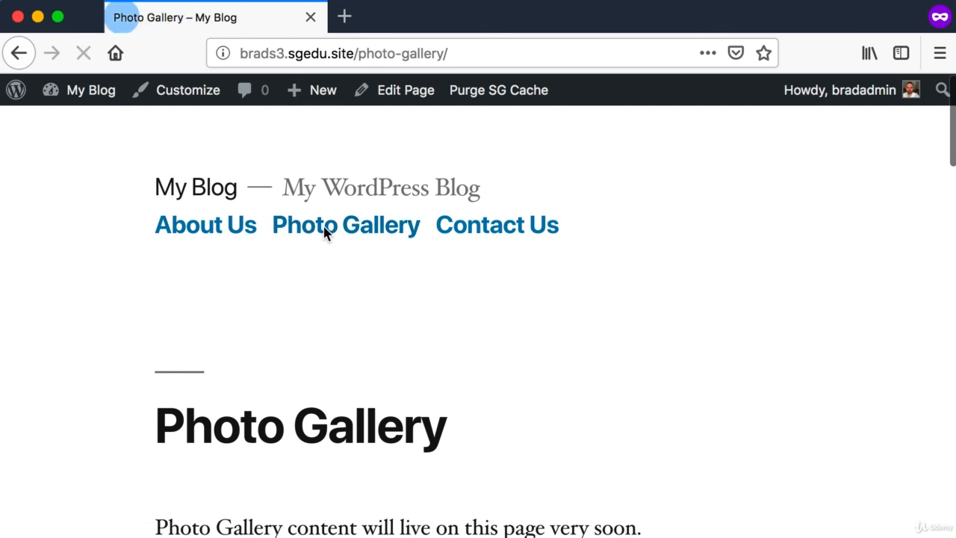
{"action": "left_click", "coordinate": [476, 231]}
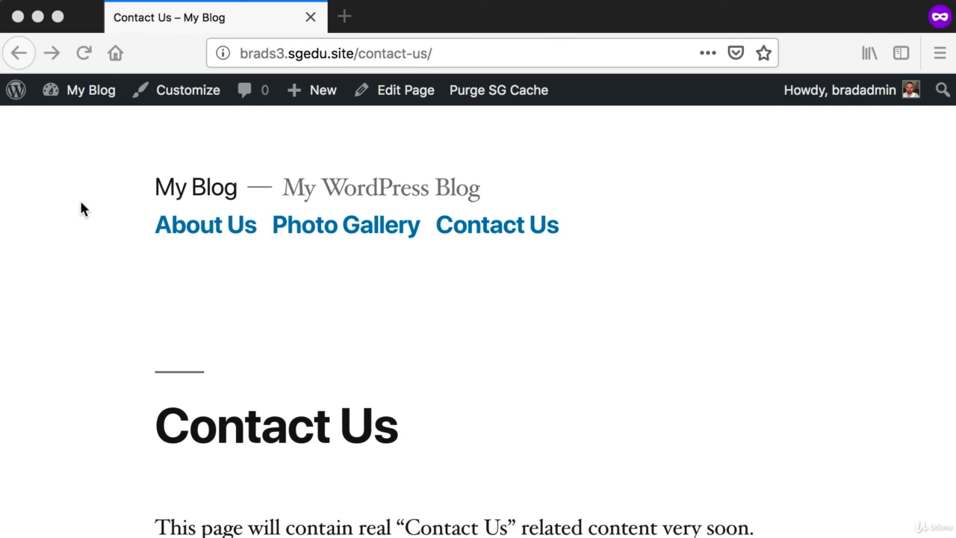
{"action": "key", "text": "super+shift+4"}
{"action": "left_click_drag", "start_coordinate": [154, 137], "coordinate": [823, 529]}
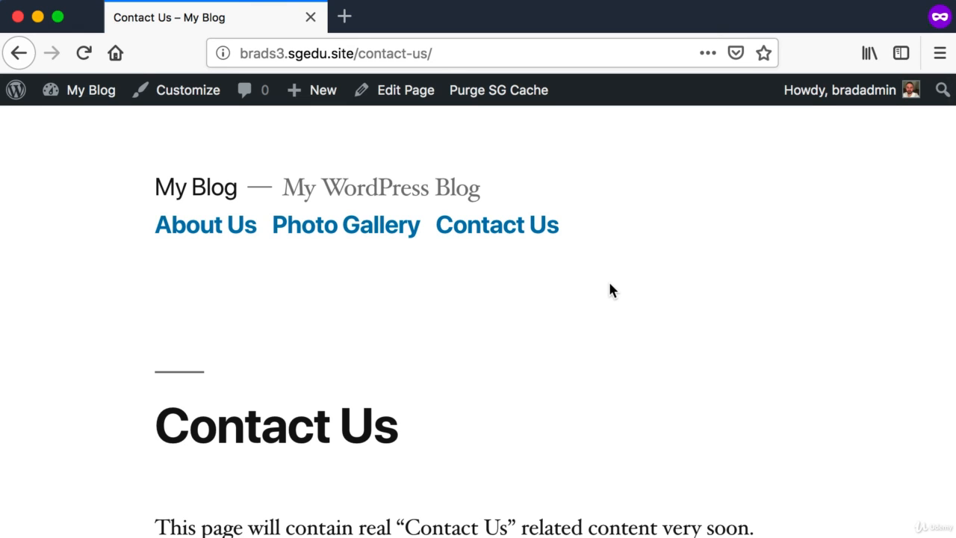